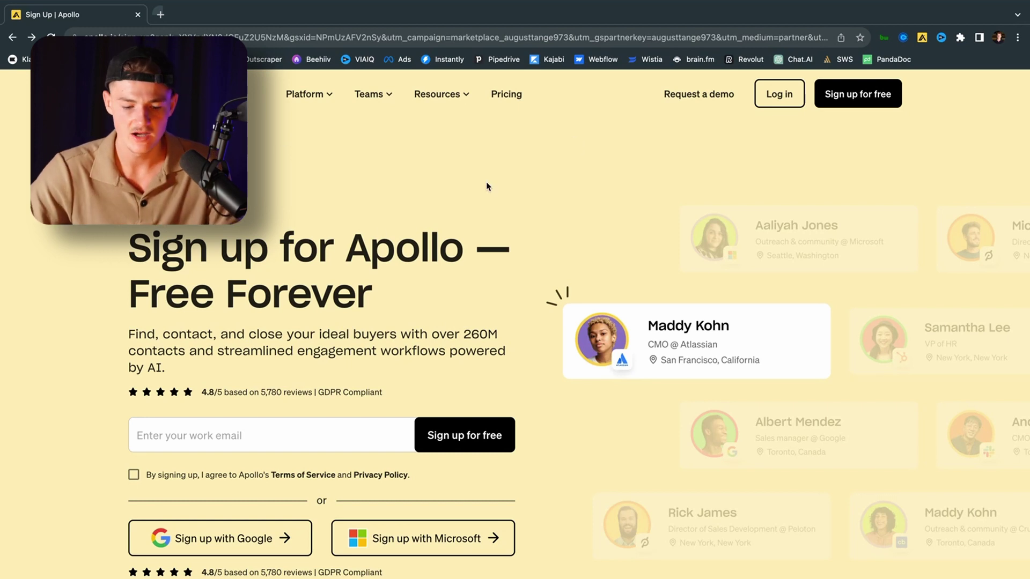
Log in to Apollo.io and filter the people search to United States contacts.
{"action": "left_click", "coordinate": [206, 433]}
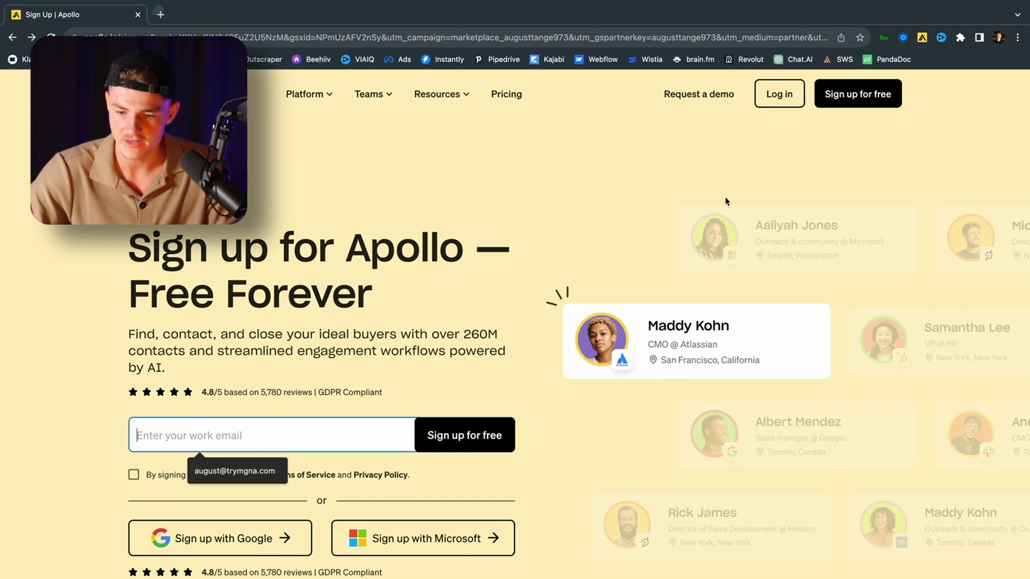
{"action": "left_click", "coordinate": [765, 92]}
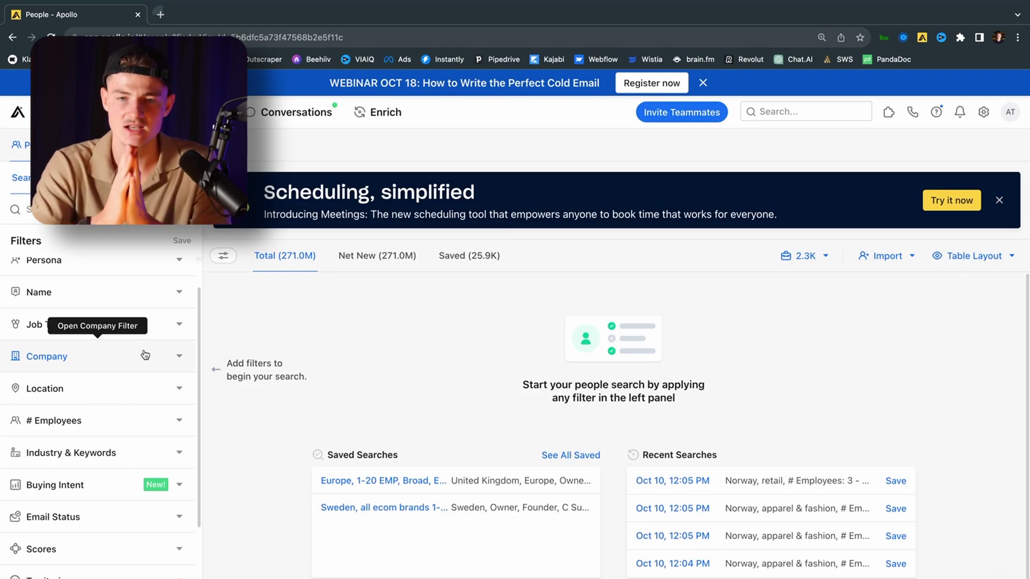
{"action": "scroll", "coordinate": [144, 354], "scroll_direction": "down", "scroll_amount": 1}
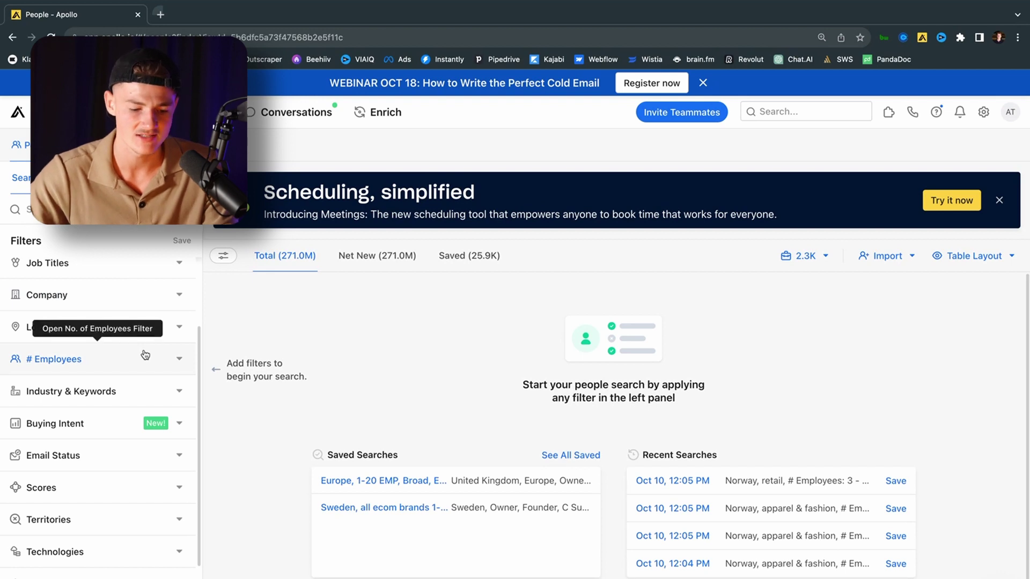
{"action": "left_click", "coordinate": [163, 358]}
{"action": "scroll", "coordinate": [132, 394], "scroll_direction": "down", "scroll_amount": 3}
{"action": "scroll", "coordinate": [131, 394], "scroll_direction": "up", "scroll_amount": 5}
{"action": "scroll", "coordinate": [137, 293], "scroll_direction": "up", "scroll_amount": 1}
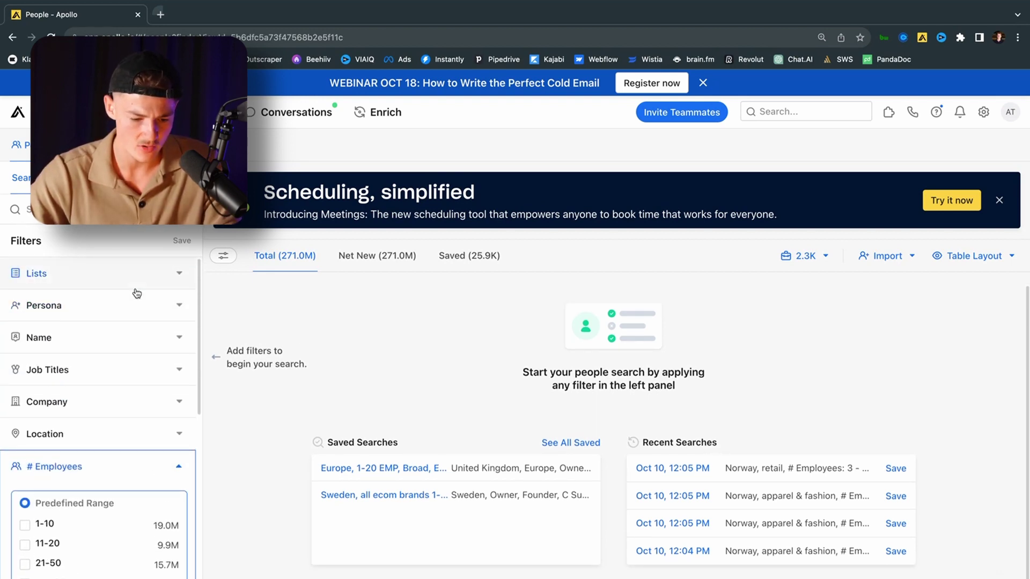
{"action": "left_click", "coordinate": [96, 426]}
{"action": "left_click", "coordinate": [83, 444]}
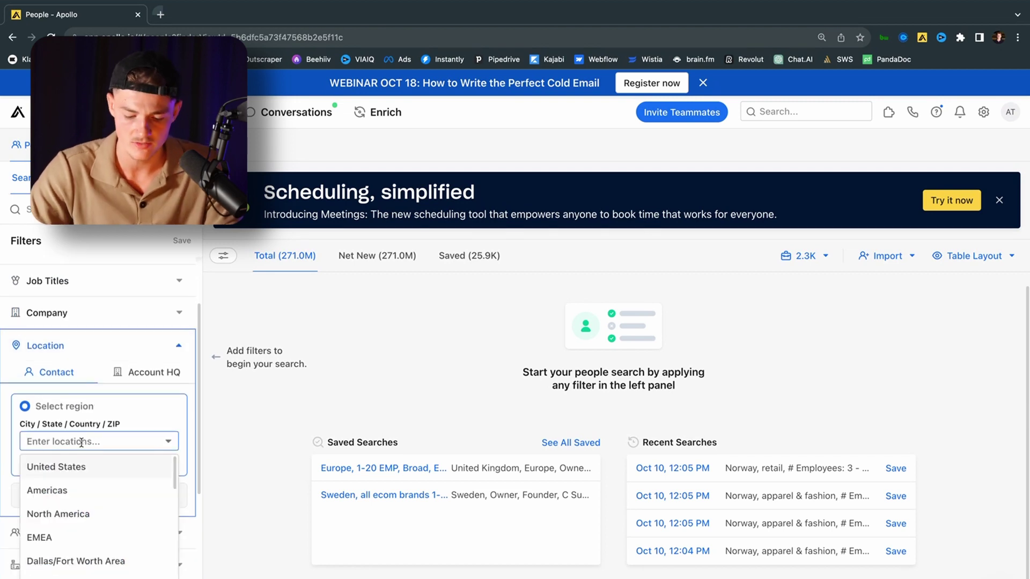
{"action": "type", "text": "uni"}
{"action": "left_click", "coordinate": [86, 489]}
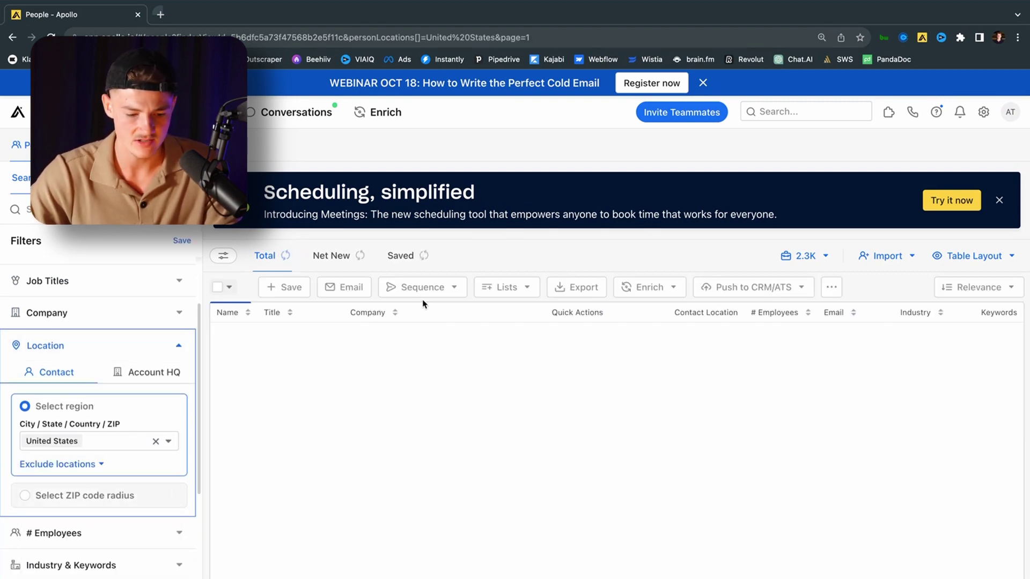
Add the apparel & fashion industry filter.
{"action": "scroll", "coordinate": [54, 354], "scroll_direction": "down", "scroll_amount": 5}
{"action": "left_click", "coordinate": [112, 330]}
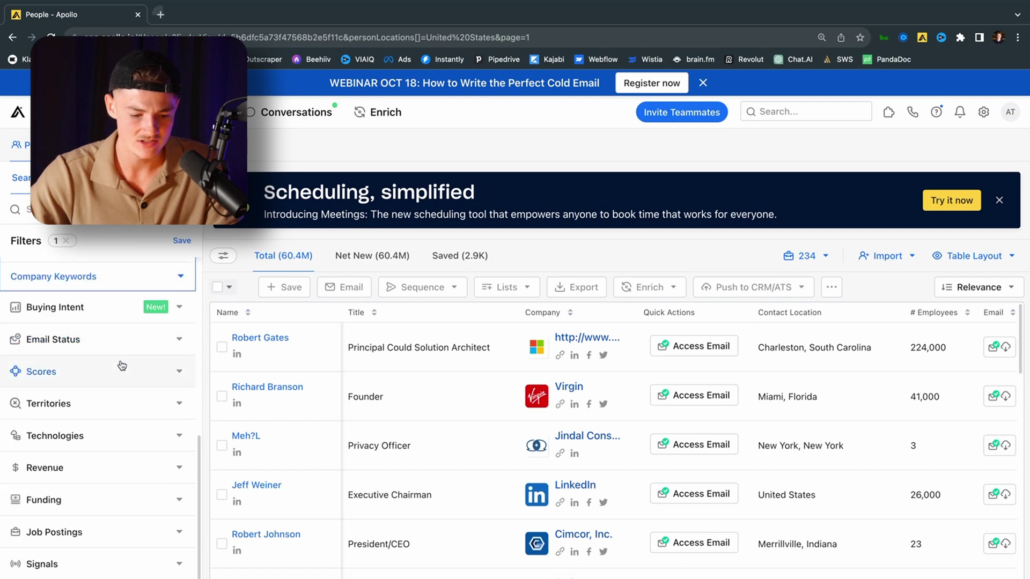
{"action": "scroll", "coordinate": [101, 315], "scroll_direction": "up", "scroll_amount": 3}
{"action": "left_click", "coordinate": [87, 360]}
{"action": "type", "text": "apparel"}
{"action": "left_click", "coordinate": [78, 386]}
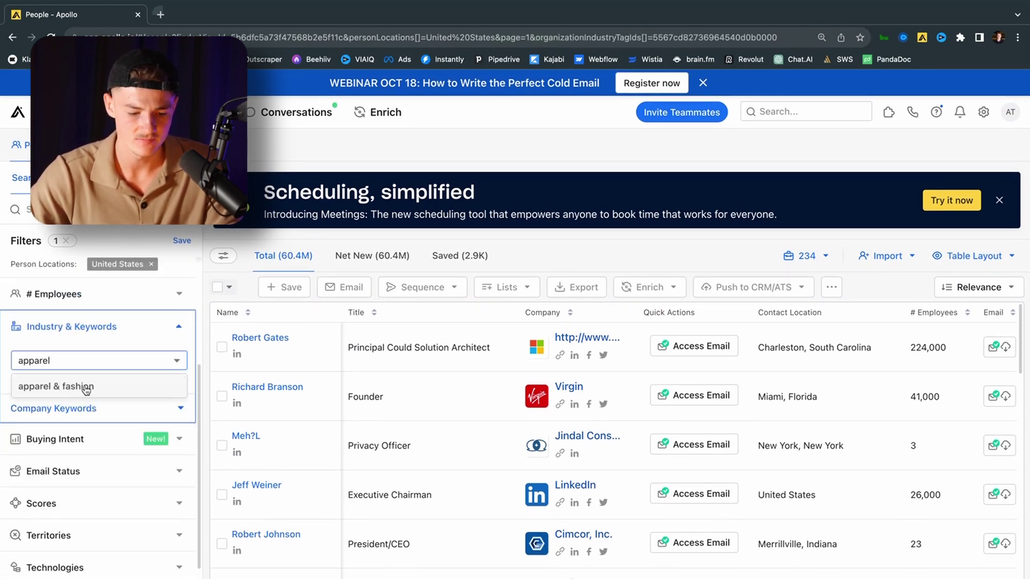
Require companies using Shopify in the Technologies filter.
{"action": "scroll", "coordinate": [109, 337], "scroll_direction": "down", "scroll_amount": 5}
{"action": "left_click", "coordinate": [133, 436]}
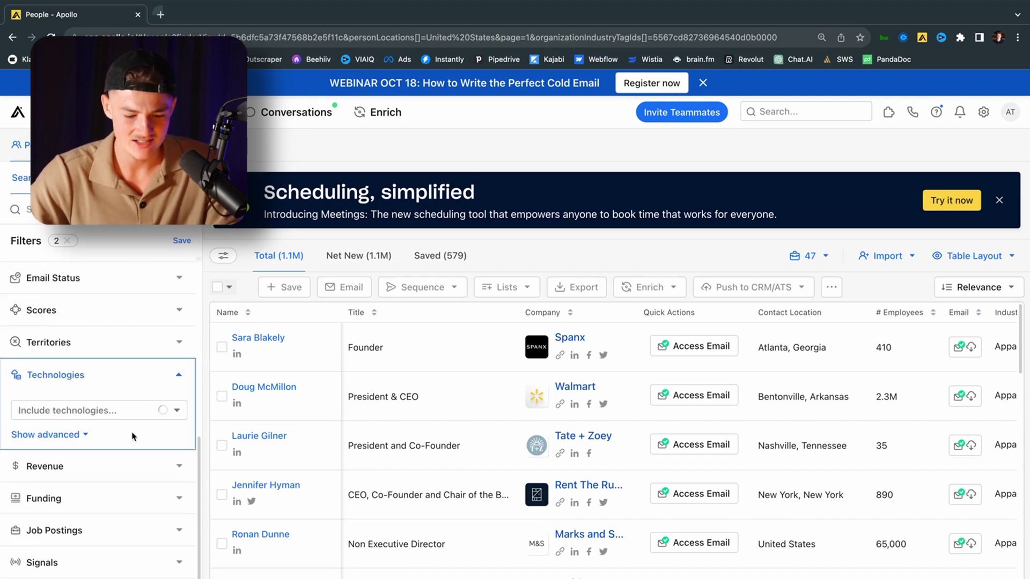
{"action": "left_click", "coordinate": [104, 411]}
{"action": "type", "text": "s"}
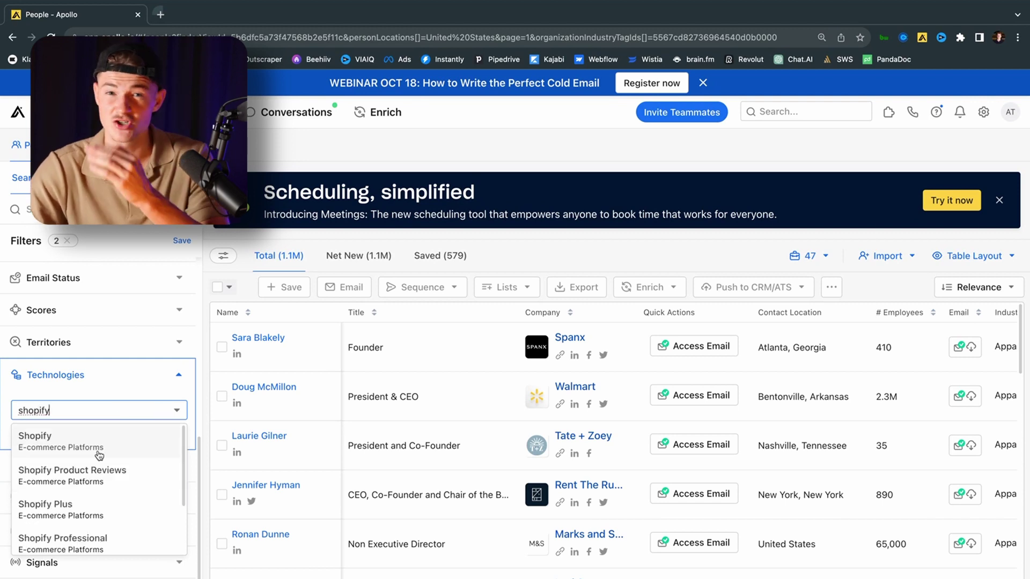
{"action": "type", "text": "hopify"}
{"action": "left_click", "coordinate": [126, 443]}
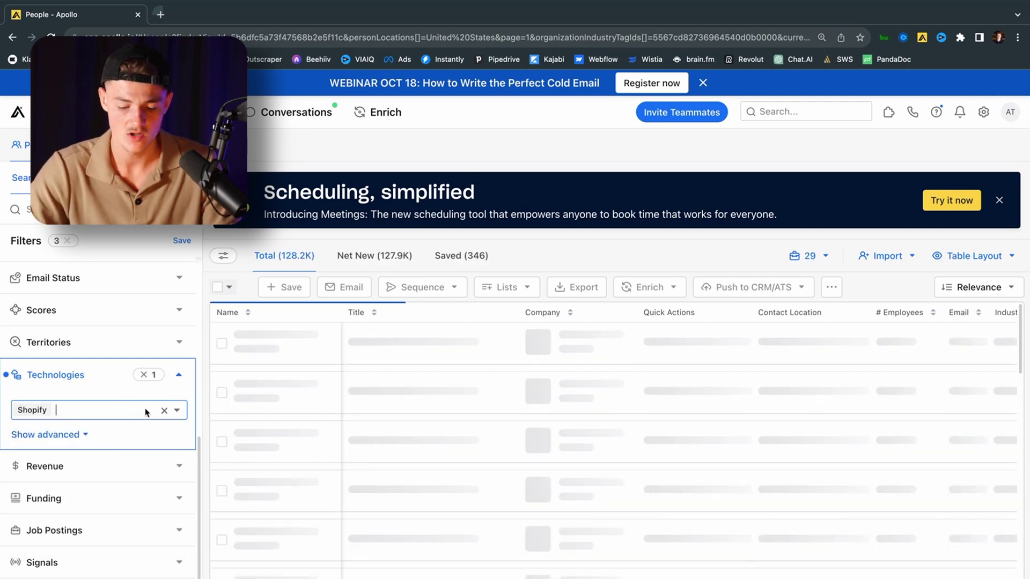
Add WooCommerce, then include Verified, Guessed, User Managed and New Data Available email statuses.
{"action": "type", "text": "woo"}
{"action": "left_click", "coordinate": [126, 443]}
{"action": "scroll", "coordinate": [96, 423], "scroll_direction": "up", "scroll_amount": 5}
{"action": "scroll", "coordinate": [94, 432], "scroll_direction": "up", "scroll_amount": 5}
{"action": "scroll", "coordinate": [91, 433], "scroll_direction": "down", "scroll_amount": 3}
{"action": "left_click", "coordinate": [88, 451]}
{"action": "scroll", "coordinate": [80, 448], "scroll_direction": "down", "scroll_amount": 2}
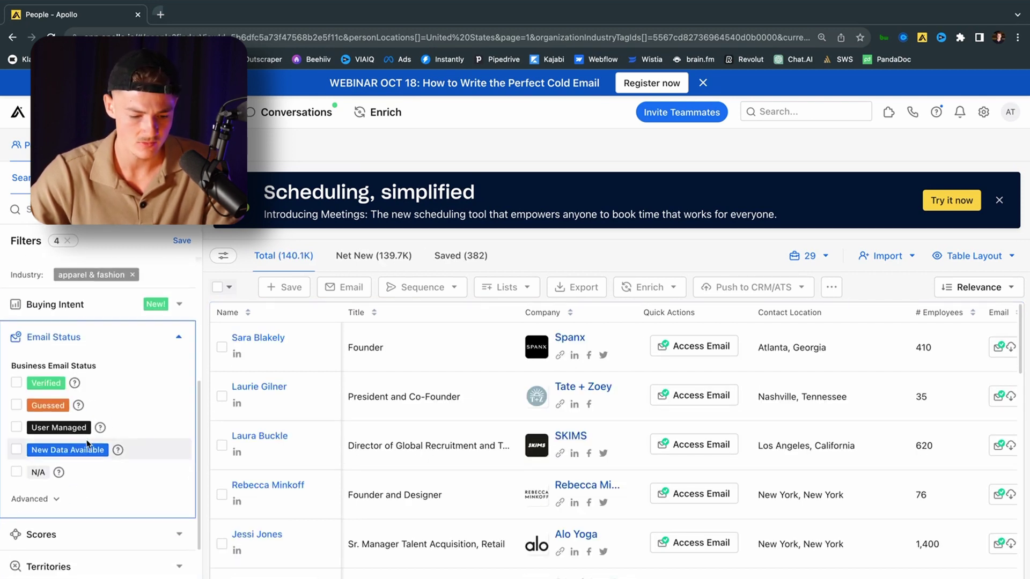
{"action": "left_click", "coordinate": [17, 384]}
{"action": "left_click", "coordinate": [17, 406]}
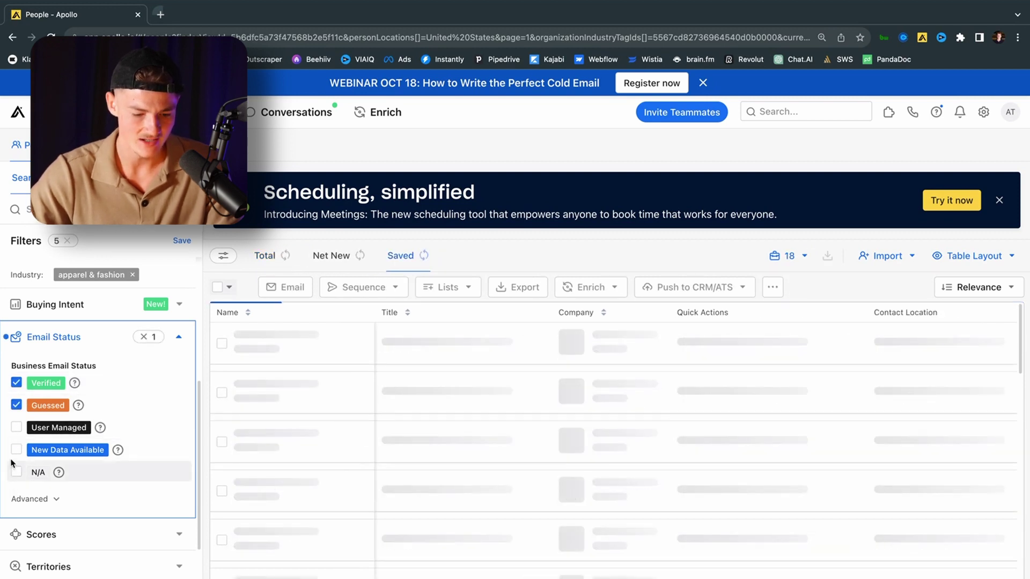
{"action": "left_click", "coordinate": [17, 427]}
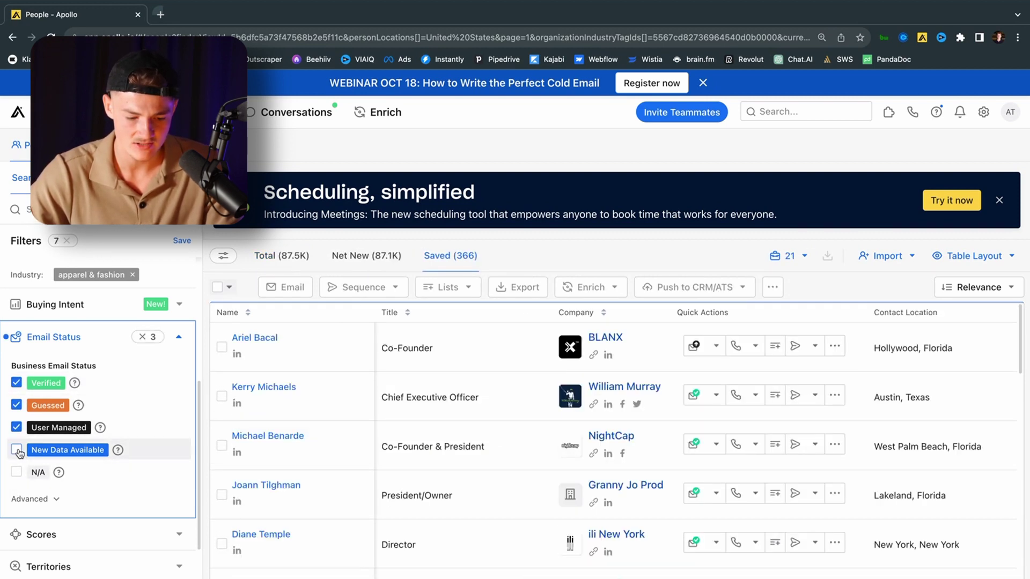
{"action": "left_click", "coordinate": [16, 450]}
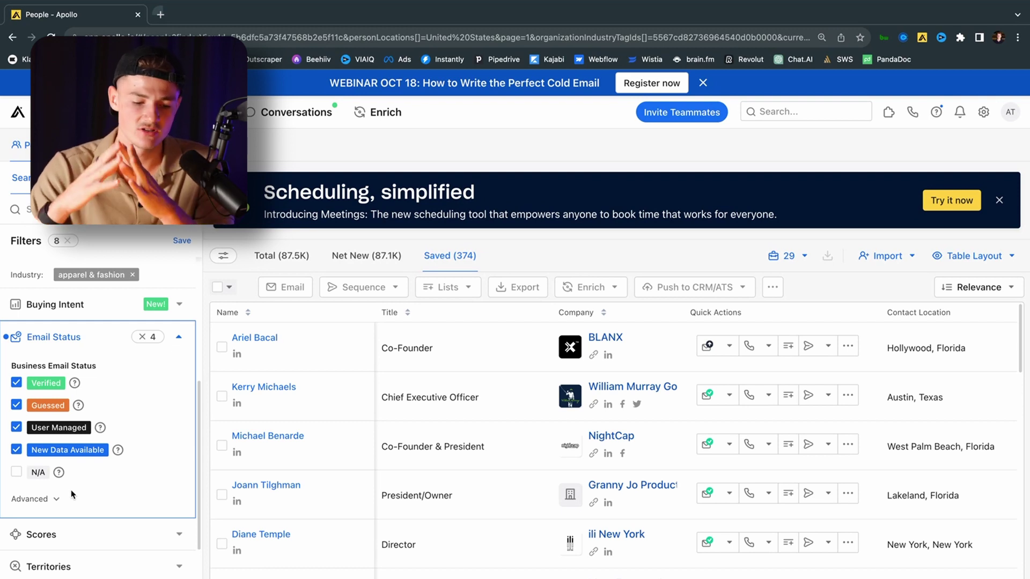
Limit company size to 1-10 and 11-20 employees.
{"action": "scroll", "coordinate": [53, 408], "scroll_direction": "up", "scroll_amount": 5}
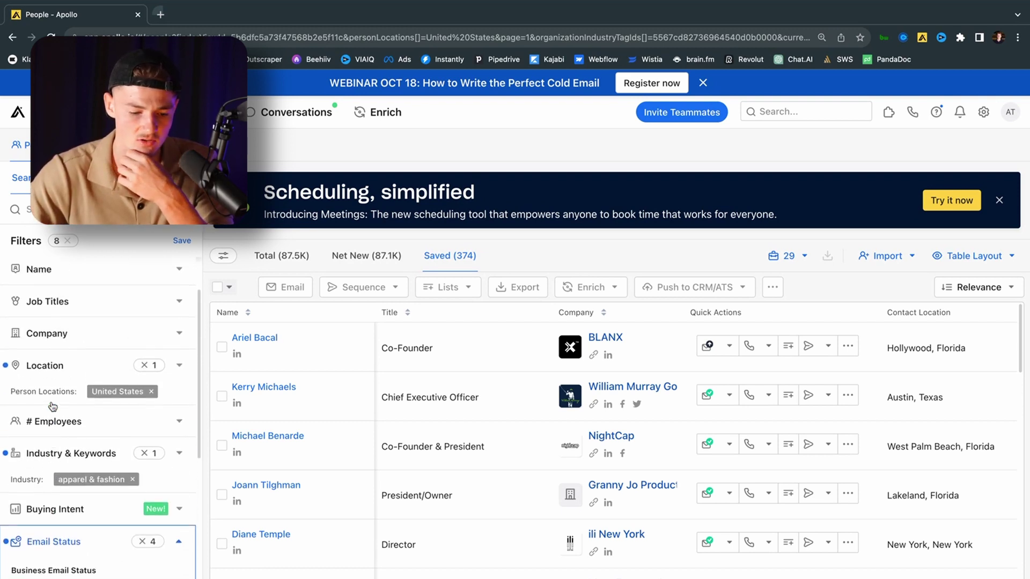
{"action": "scroll", "coordinate": [52, 406], "scroll_direction": "down", "scroll_amount": 1}
{"action": "scroll", "coordinate": [52, 406], "scroll_direction": "down", "scroll_amount": 2}
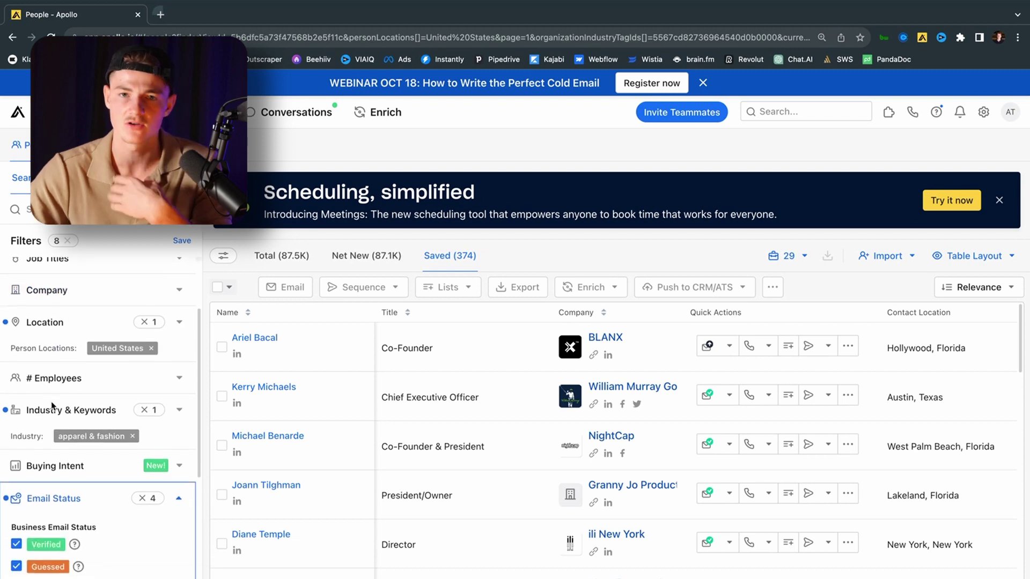
{"action": "left_click", "coordinate": [95, 389]}
{"action": "scroll", "coordinate": [97, 392], "scroll_direction": "up", "scroll_amount": 1}
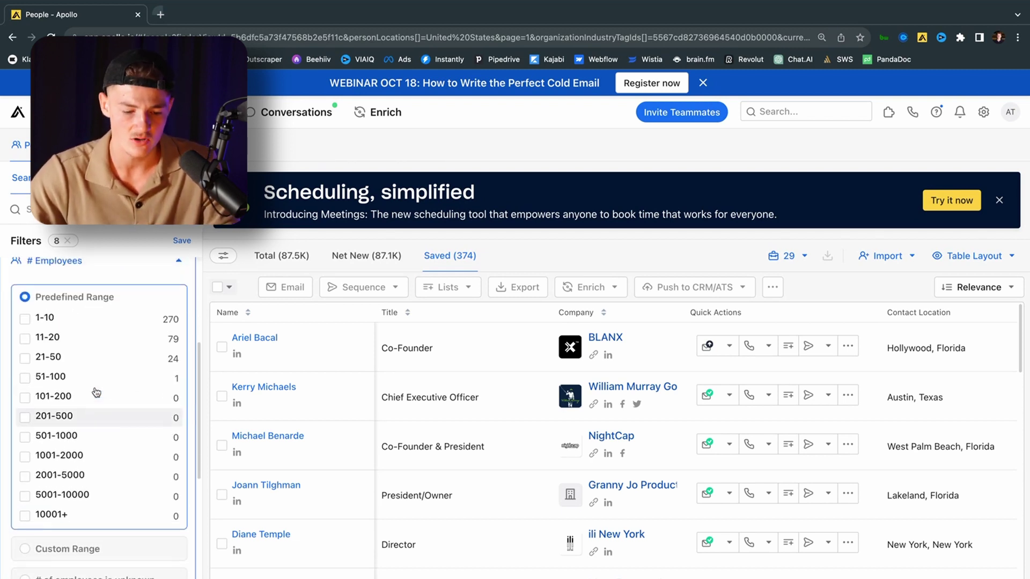
{"action": "left_click", "coordinate": [71, 324]}
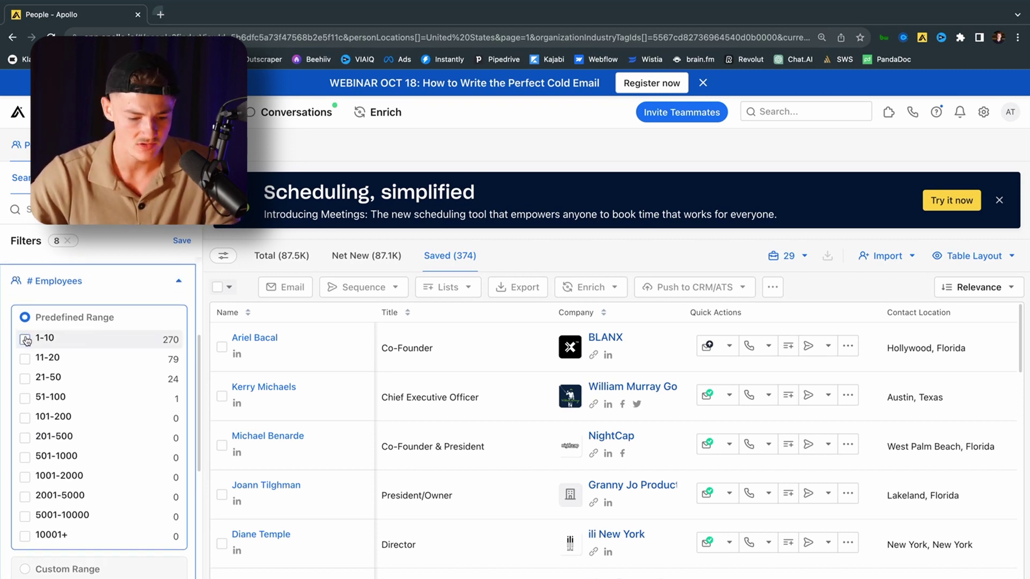
{"action": "left_click", "coordinate": [24, 360]}
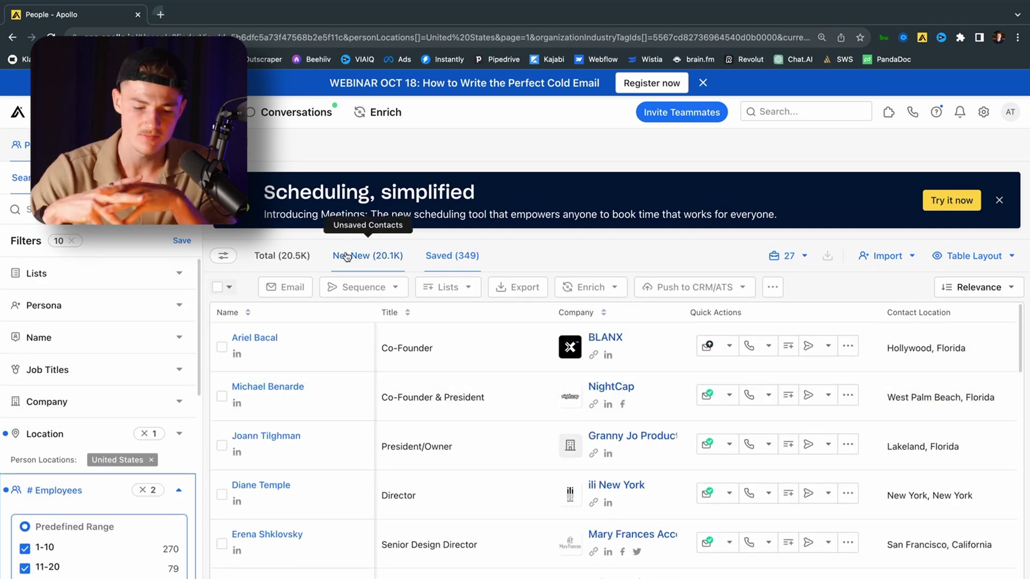
Select 25 contacts with max one per company, start the CSV export, and open export settings.
{"action": "left_click", "coordinate": [229, 287]}
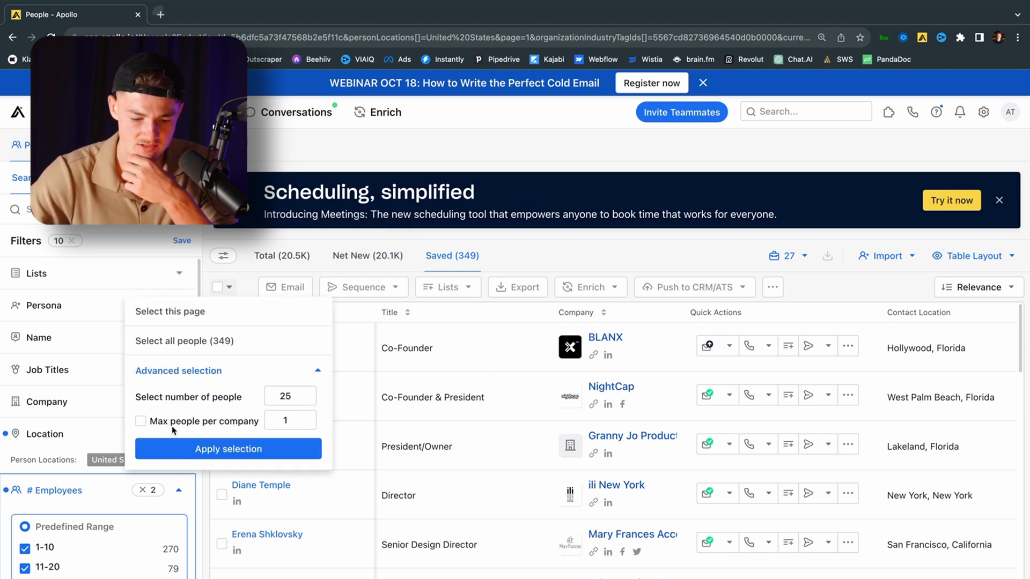
{"action": "left_click", "coordinate": [140, 424]}
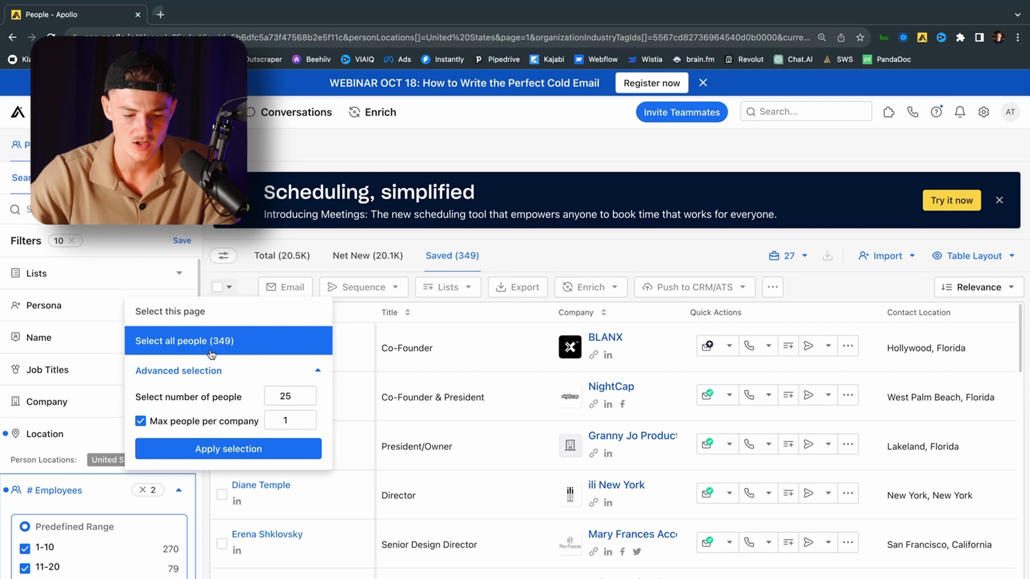
{"action": "left_click", "coordinate": [210, 448]}
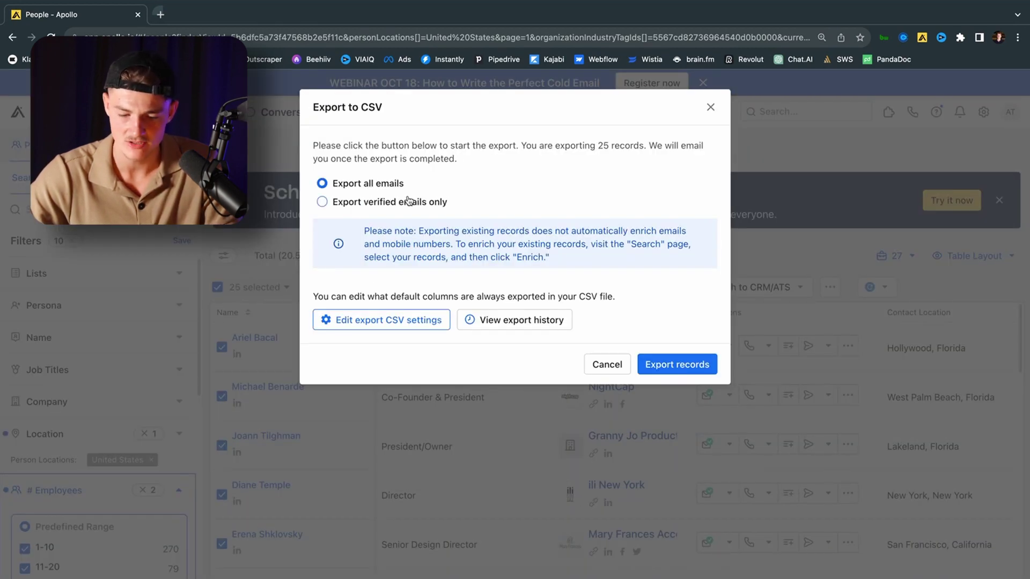
{"action": "left_click", "coordinate": [367, 327]}
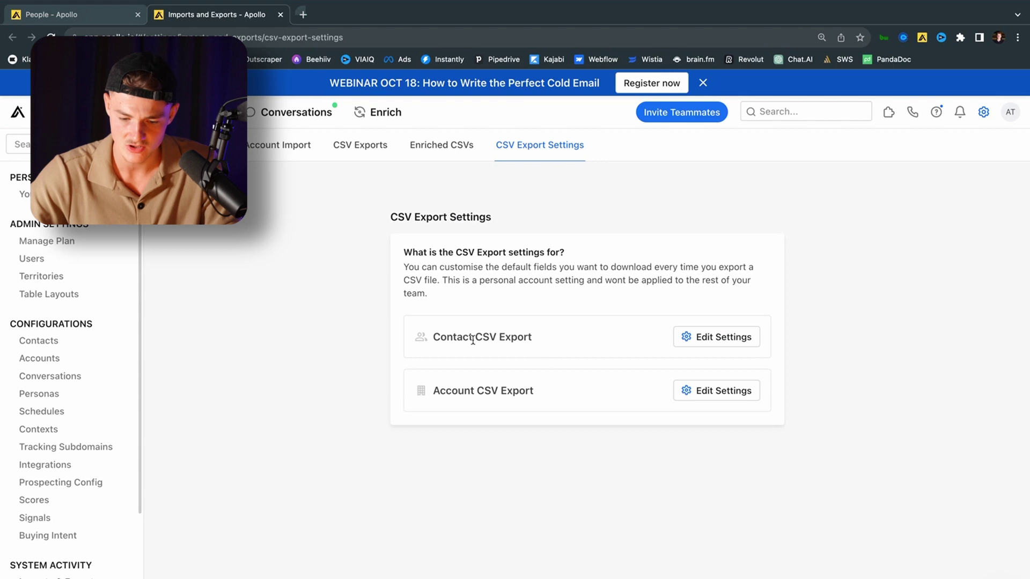
Open the contact field settings and clear all export columns.
{"action": "left_click", "coordinate": [732, 336]}
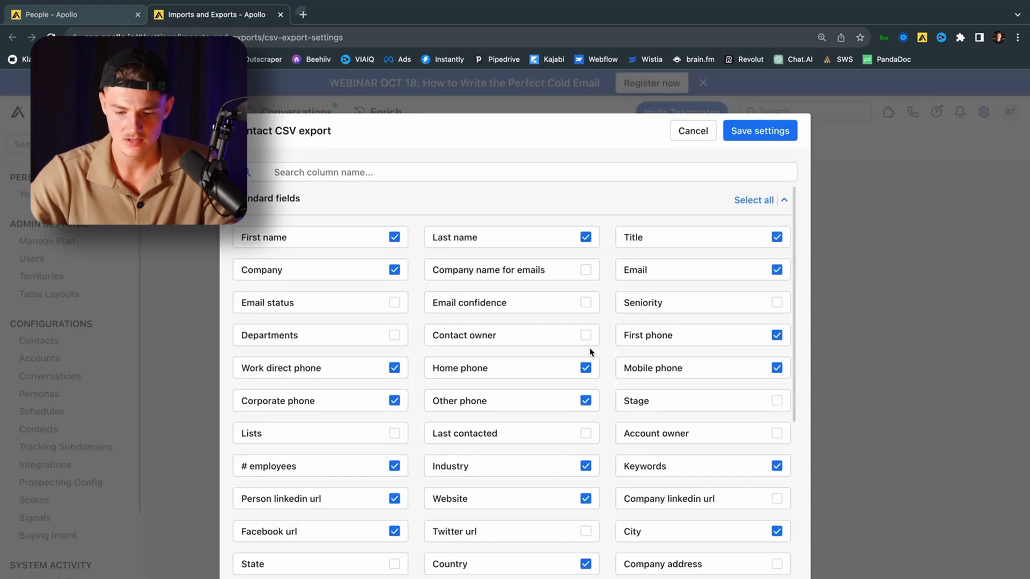
{"action": "scroll", "coordinate": [589, 352], "scroll_direction": "down", "scroll_amount": 5}
{"action": "scroll", "coordinate": [618, 298], "scroll_direction": "up", "scroll_amount": 5}
{"action": "left_click", "coordinate": [743, 201]}
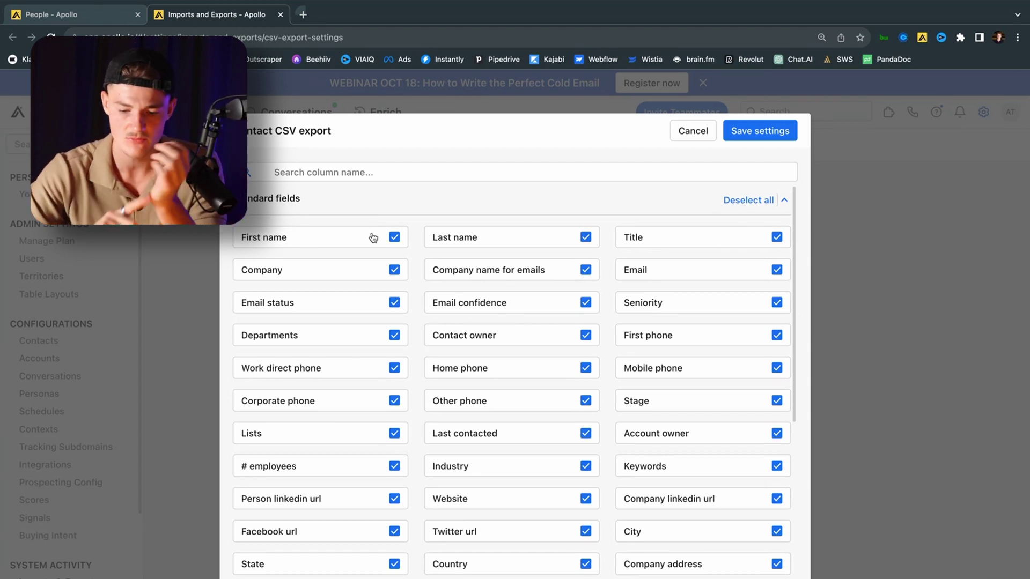
{"action": "scroll", "coordinate": [364, 292], "scroll_direction": "down", "scroll_amount": 3}
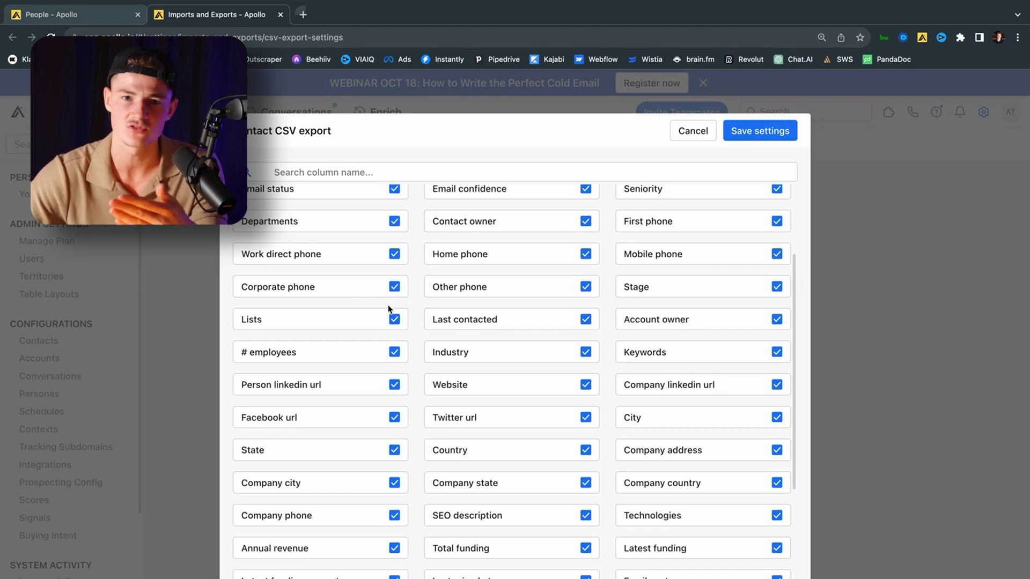
{"action": "scroll", "coordinate": [565, 321], "scroll_direction": "up", "scroll_amount": 3}
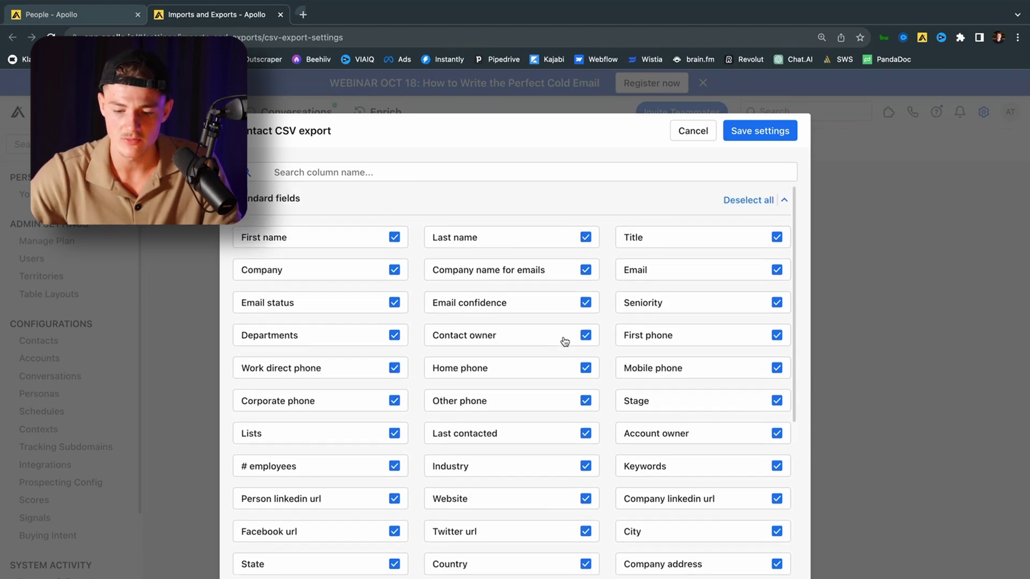
{"action": "left_click", "coordinate": [746, 200]}
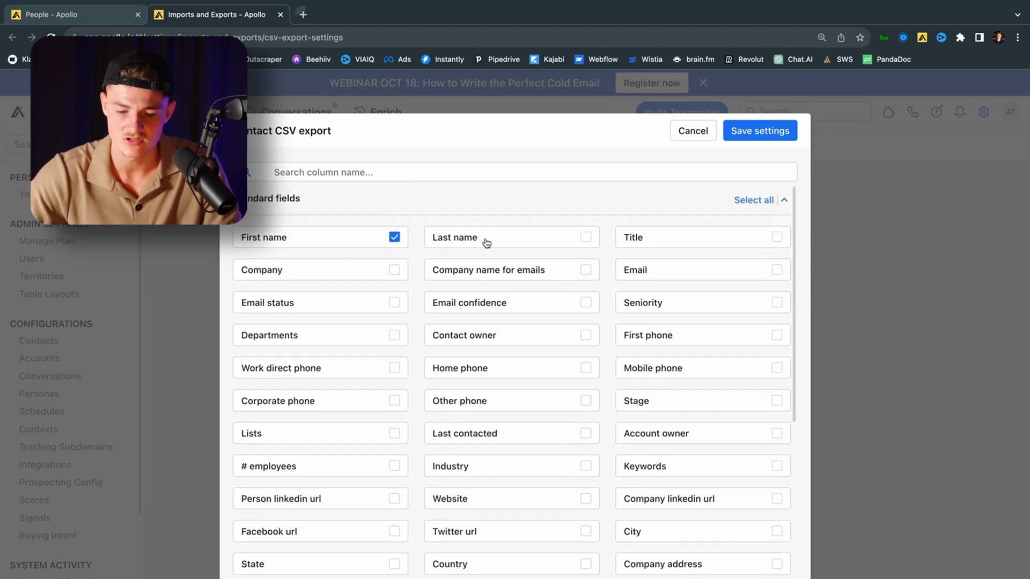
Tick Title, Industry, Company city and Person LinkedIn URL columns, then save the settings.
{"action": "scroll", "coordinate": [440, 264], "scroll_direction": "down", "scroll_amount": 2}
{"action": "scroll", "coordinate": [381, 287], "scroll_direction": "up", "scroll_amount": 2}
{"action": "left_click", "coordinate": [650, 238]}
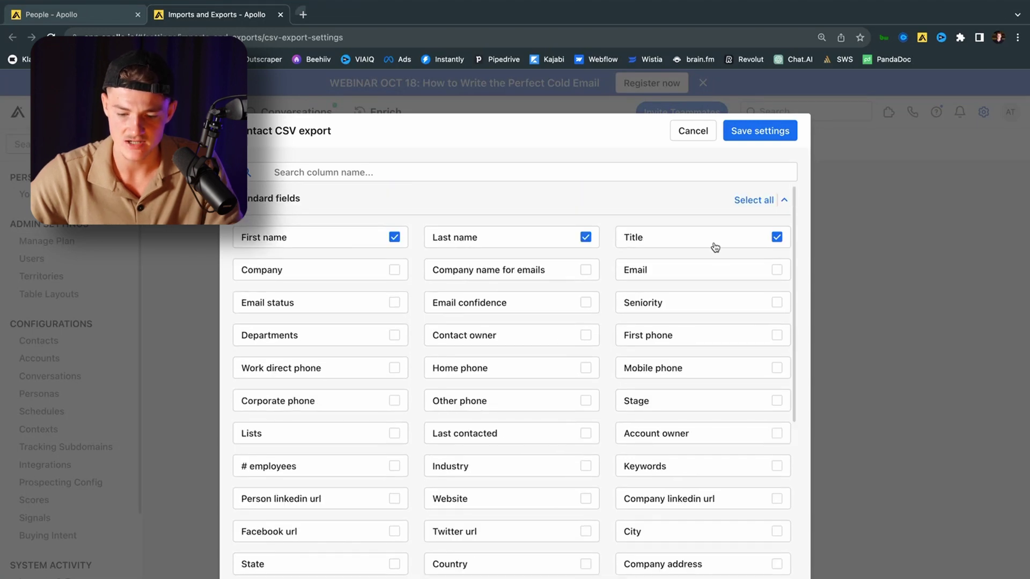
{"action": "scroll", "coordinate": [606, 316], "scroll_direction": "down", "scroll_amount": 5}
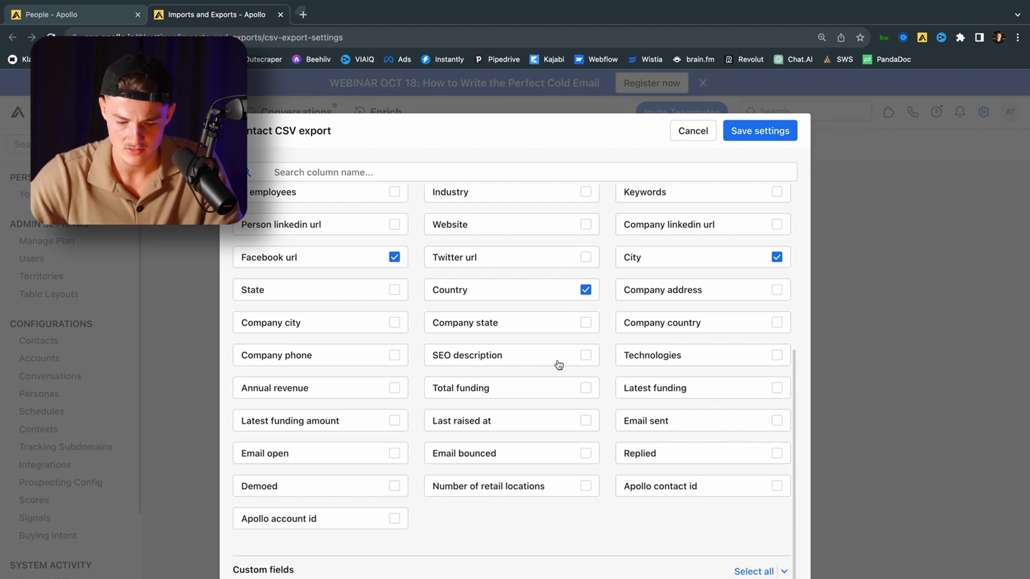
{"action": "scroll", "coordinate": [548, 364], "scroll_direction": "up", "scroll_amount": 3}
{"action": "left_click", "coordinate": [569, 321]}
{"action": "scroll", "coordinate": [552, 324], "scroll_direction": "up", "scroll_amount": 1}
{"action": "scroll", "coordinate": [547, 324], "scroll_direction": "down", "scroll_amount": 2}
{"action": "left_click", "coordinate": [290, 434]}
{"action": "scroll", "coordinate": [476, 402], "scroll_direction": "up", "scroll_amount": 4}
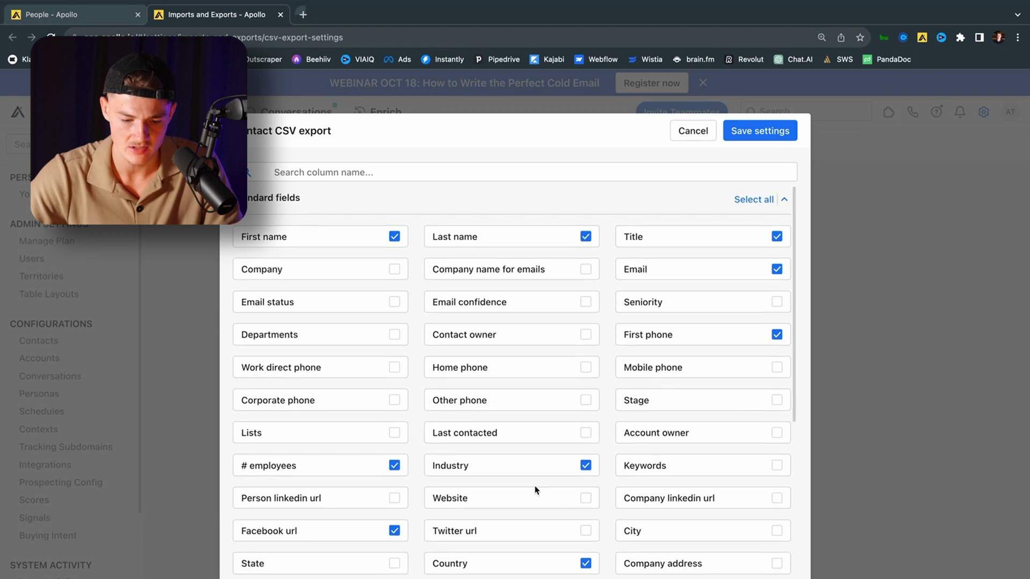
{"action": "scroll", "coordinate": [317, 423], "scroll_direction": "down", "scroll_amount": 2}
{"action": "left_click", "coordinate": [317, 421]}
{"action": "scroll", "coordinate": [321, 418], "scroll_direction": "up", "scroll_amount": 3}
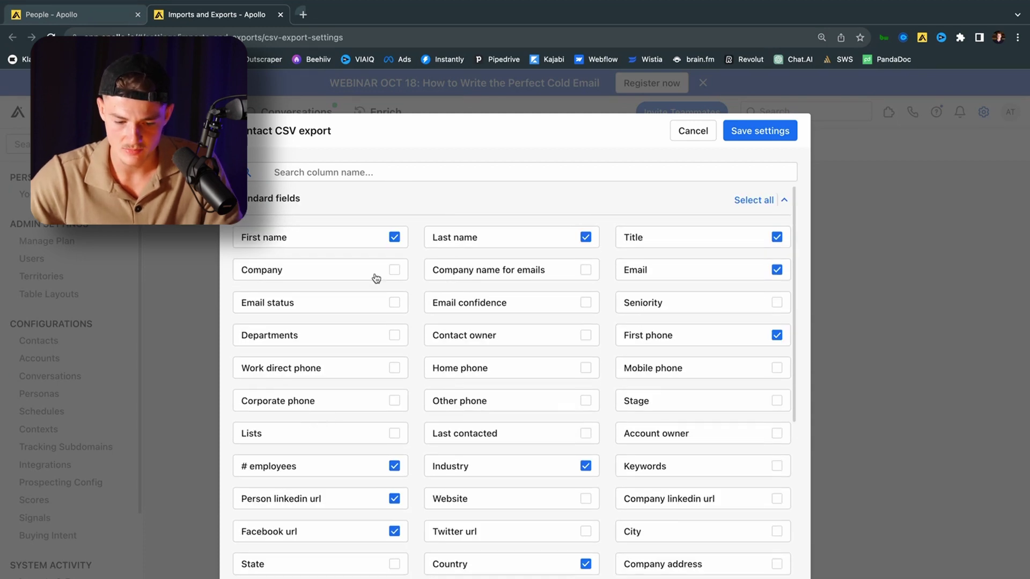
{"action": "left_click", "coordinate": [760, 131]}
Export the 25 selected leads from the Export to CSV dialog.
{"action": "left_click", "coordinate": [70, 14]}
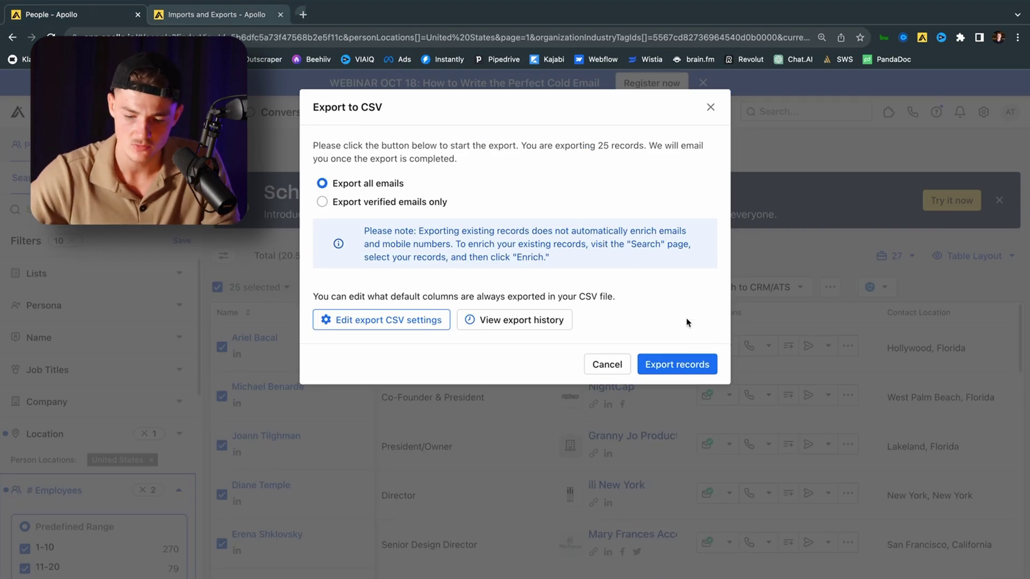
{"action": "left_click", "coordinate": [680, 221]}
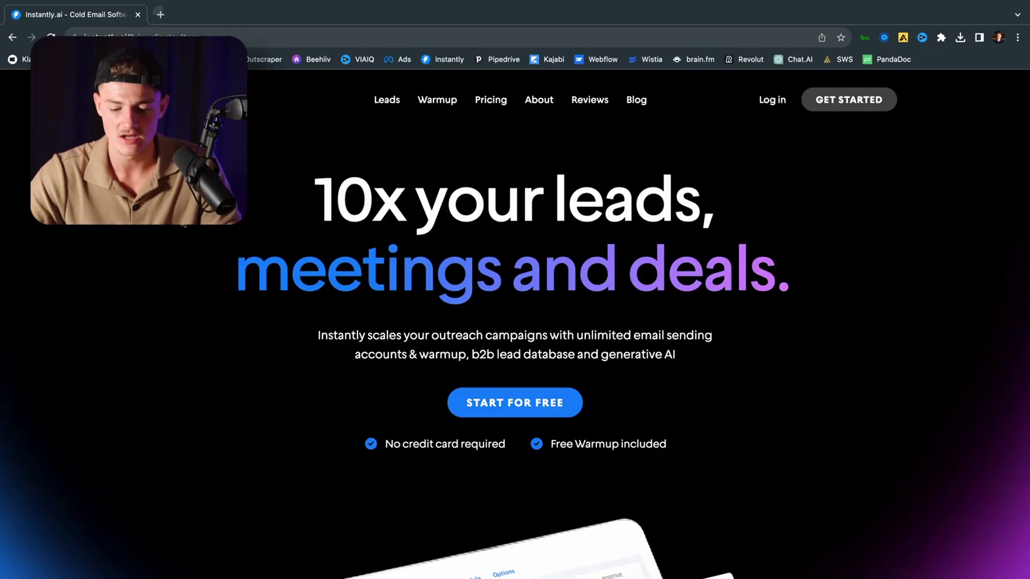
Enter the Instantly dashboard and review the email accounts and campaigns lists.
{"action": "left_click", "coordinate": [546, 409]}
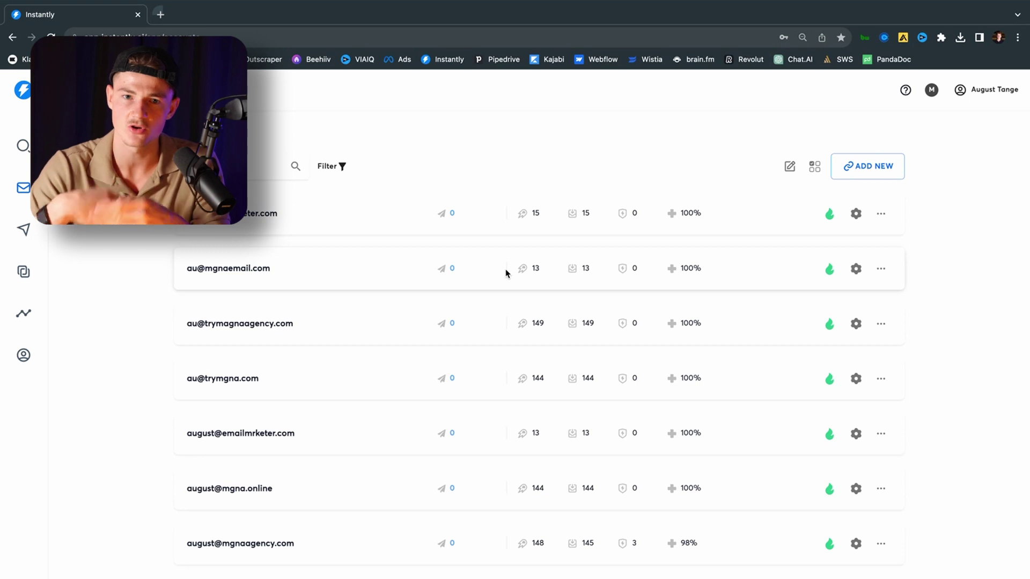
{"action": "left_click", "coordinate": [24, 230]}
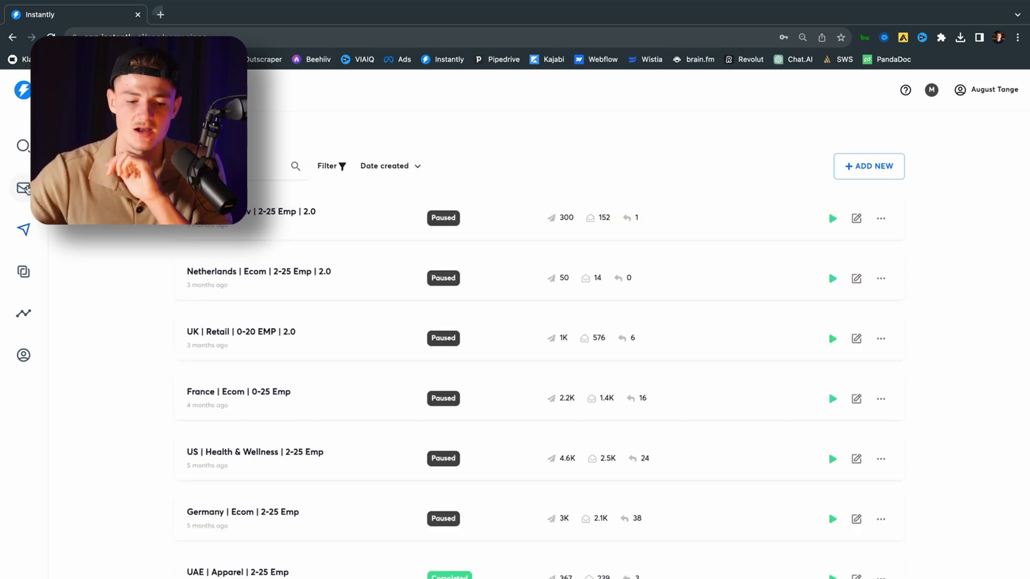
{"action": "left_click", "coordinate": [24, 188]}
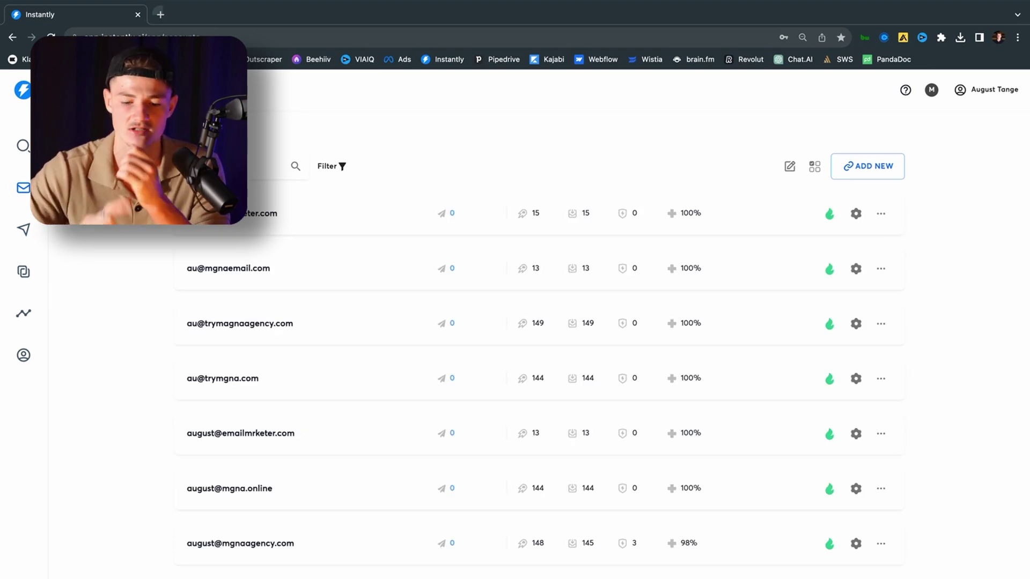
{"action": "scroll", "coordinate": [300, 338], "scroll_direction": "down", "scroll_amount": 3}
{"action": "scroll", "coordinate": [308, 357], "scroll_direction": "up", "scroll_amount": 3}
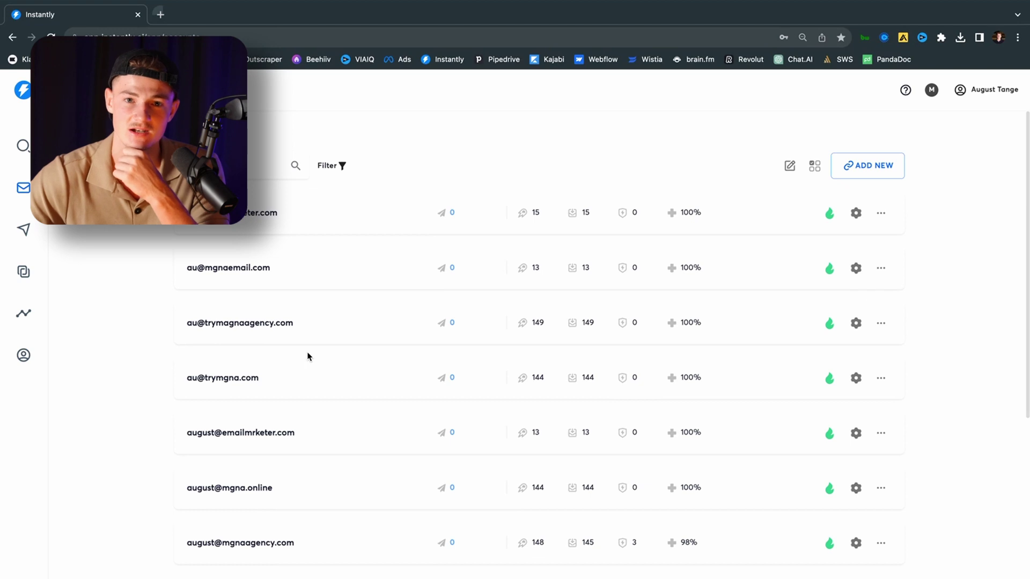
{"action": "scroll", "coordinate": [308, 357], "scroll_direction": "down", "scroll_amount": 1}
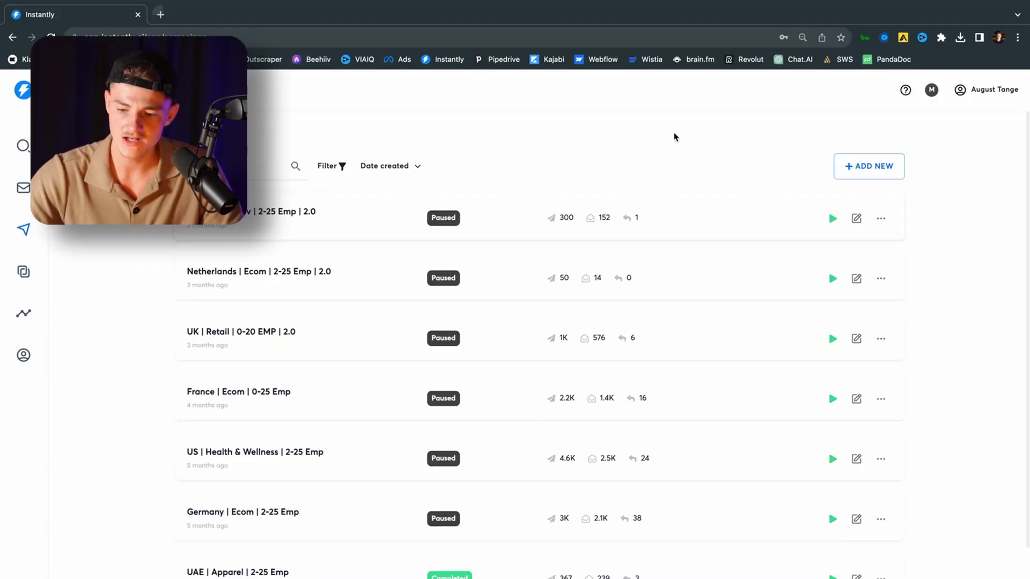
Add a campaign, replacing 'My Campaign' with 'Apollo | 1-20 Emp | Apparel | Shopify | US'.
{"action": "left_click", "coordinate": [859, 166]}
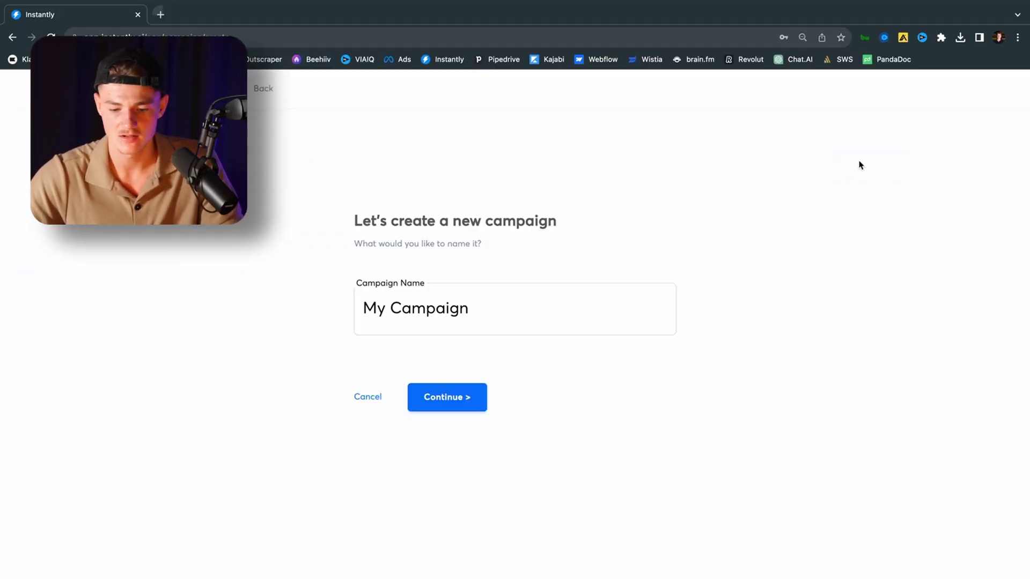
{"action": "triple_click", "coordinate": [423, 309]}
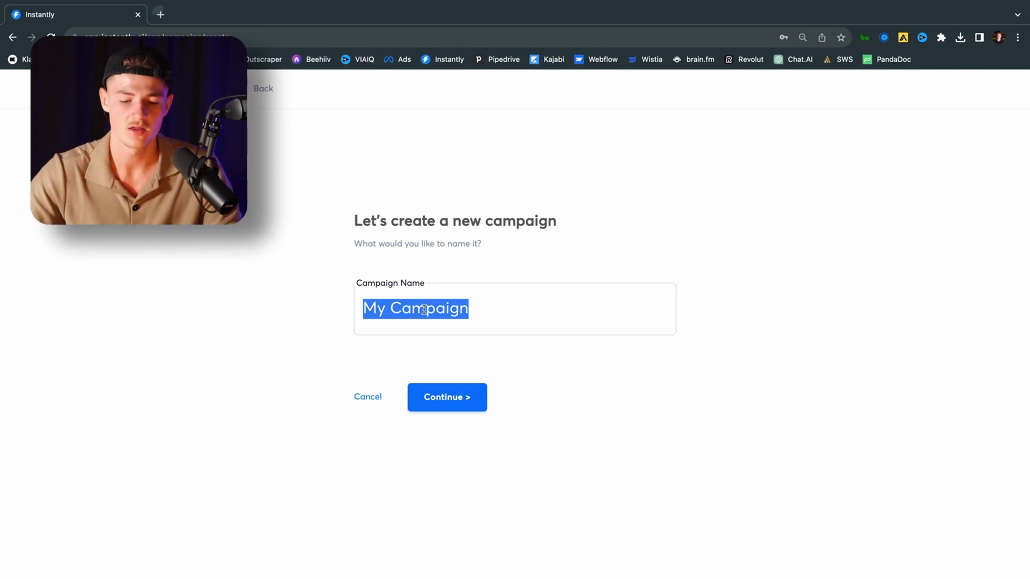
{"action": "triple_click", "coordinate": [424, 310]}
{"action": "type", "text": "Apolloo"}
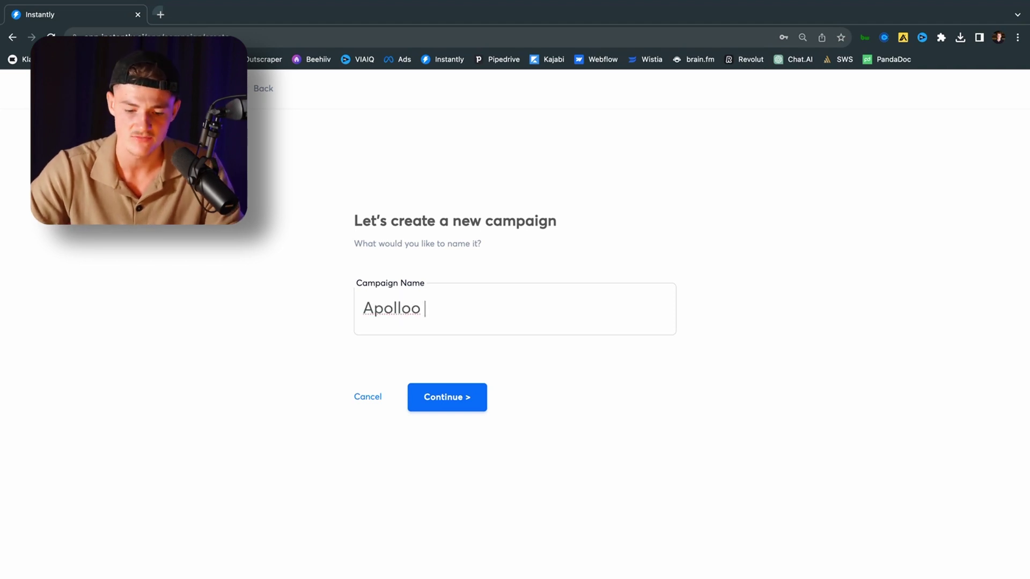
{"action": "key", "text": "BackSpace"}
{"action": "type", "text": "| 2-25"}
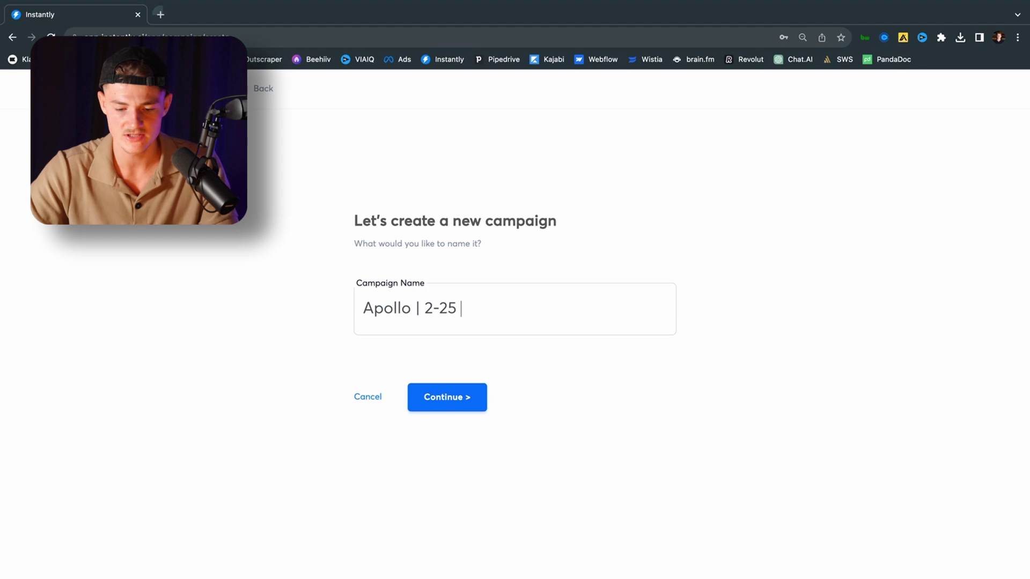
{"action": "key", "text": "BackSpace"}
{"action": "type", "text": "25"}
{"action": "key", "text": "BackSpace"}
{"action": "type", "text": "1-"}
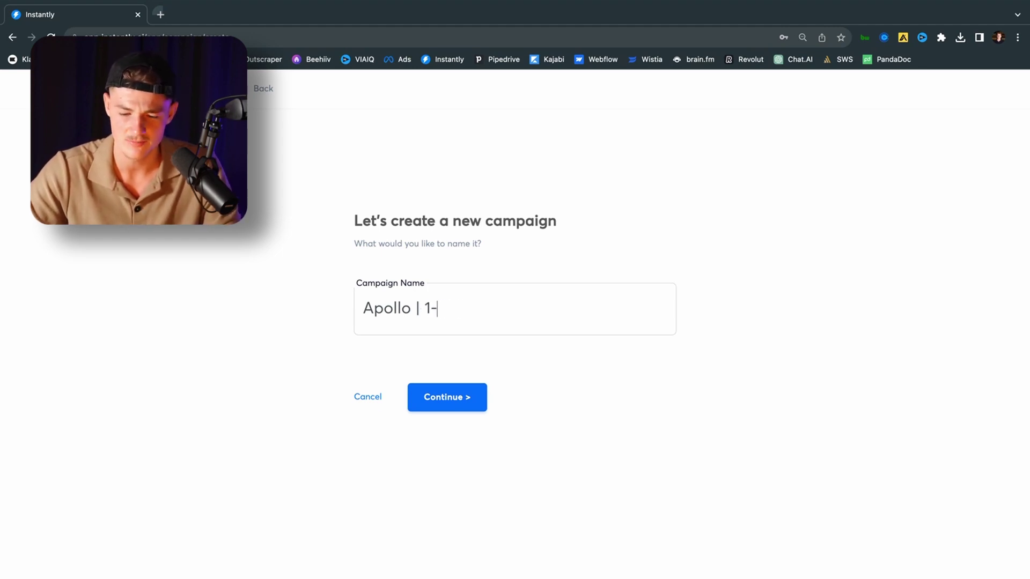
{"action": "type", "text": "20 Emp | "}
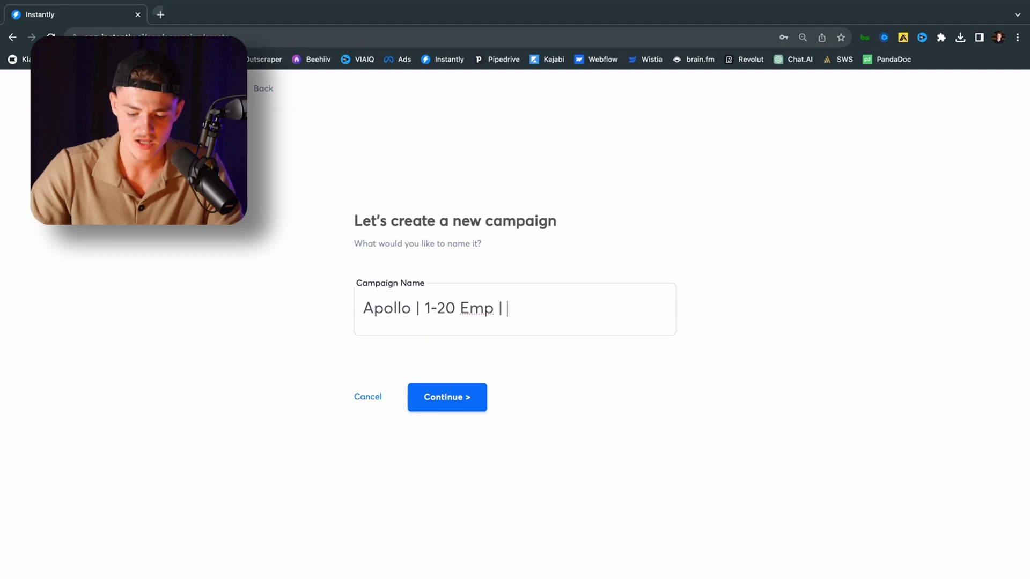
{"action": "type", "text": "Apparel | Shopify "}
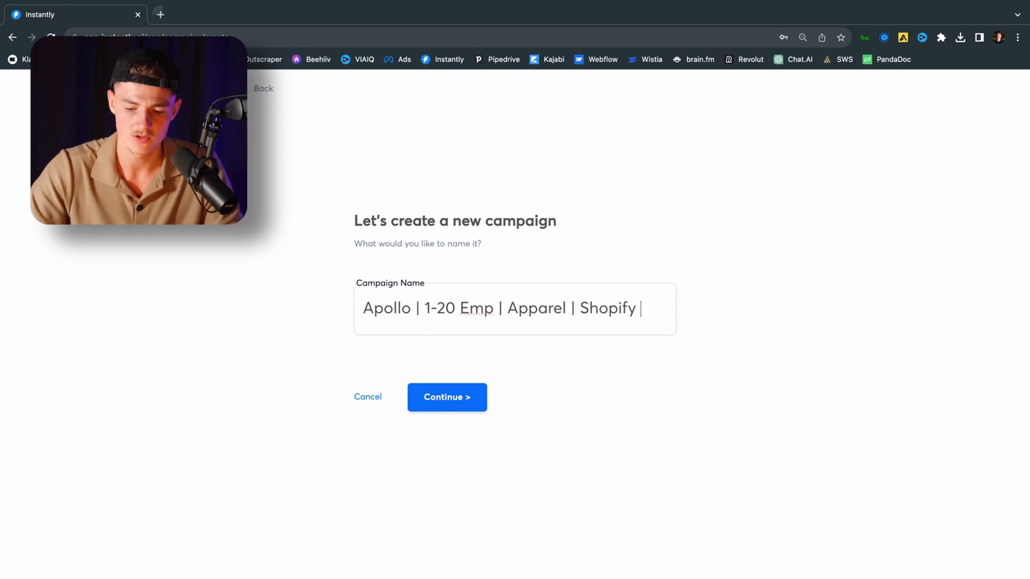
{"action": "type", "text": "| US"}
{"action": "left_click", "coordinate": [471, 396]}
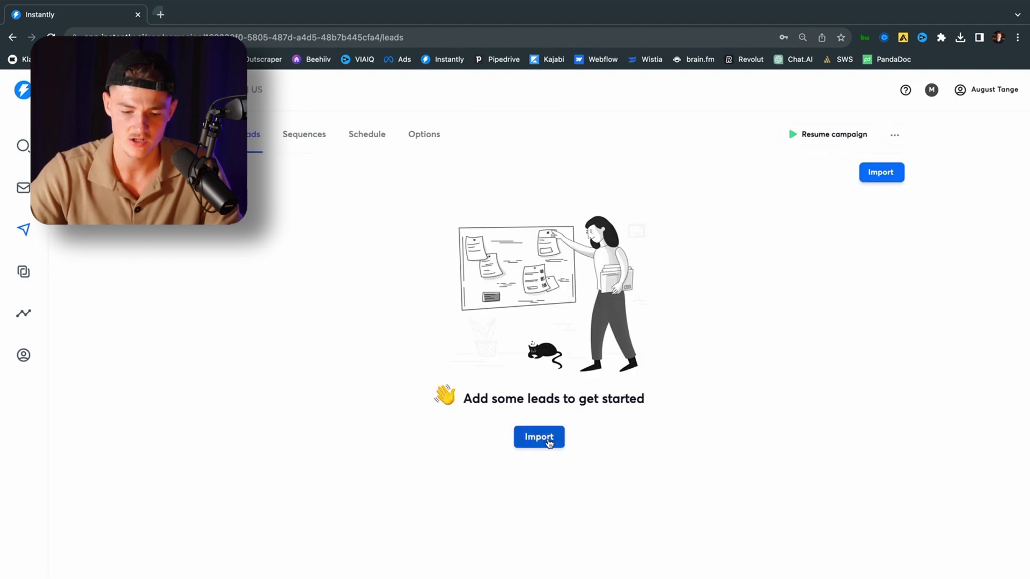
Choose CSV import and upload the Apollo contacts export file.
{"action": "left_click", "coordinate": [540, 436]}
{"action": "left_click", "coordinate": [508, 179]}
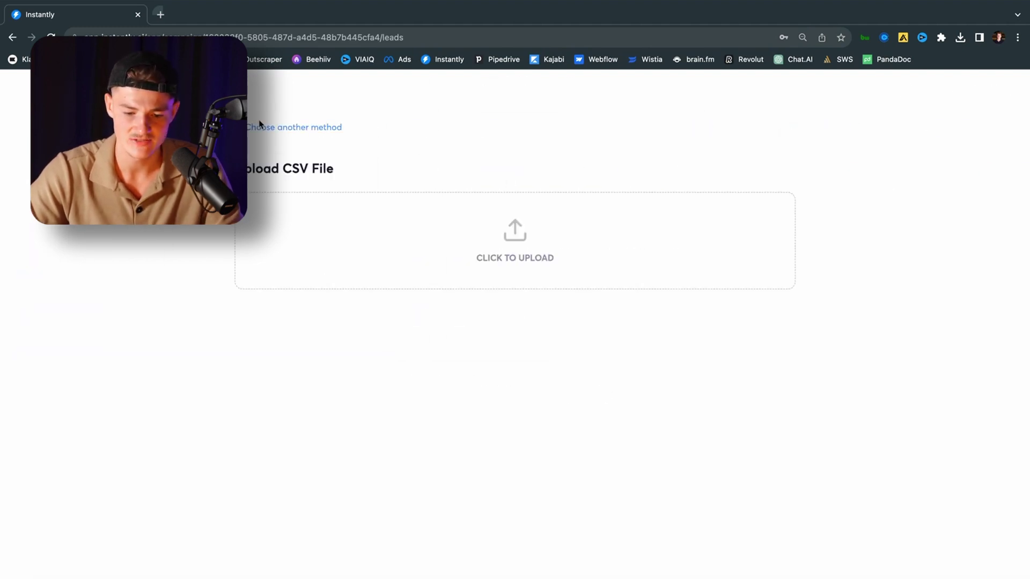
{"action": "left_click", "coordinate": [292, 127]}
{"action": "left_click", "coordinate": [525, 189]}
{"action": "left_click", "coordinate": [492, 254]}
{"action": "double_click", "coordinate": [446, 250]}
Map Title and the other extra columns as custom variables and upload the 25 contacts.
{"action": "scroll", "coordinate": [536, 300], "scroll_direction": "down", "scroll_amount": 4}
{"action": "left_click", "coordinate": [545, 328]}
{"action": "left_click", "coordinate": [535, 466]}
{"action": "scroll", "coordinate": [536, 463], "scroll_direction": "down", "scroll_amount": 4}
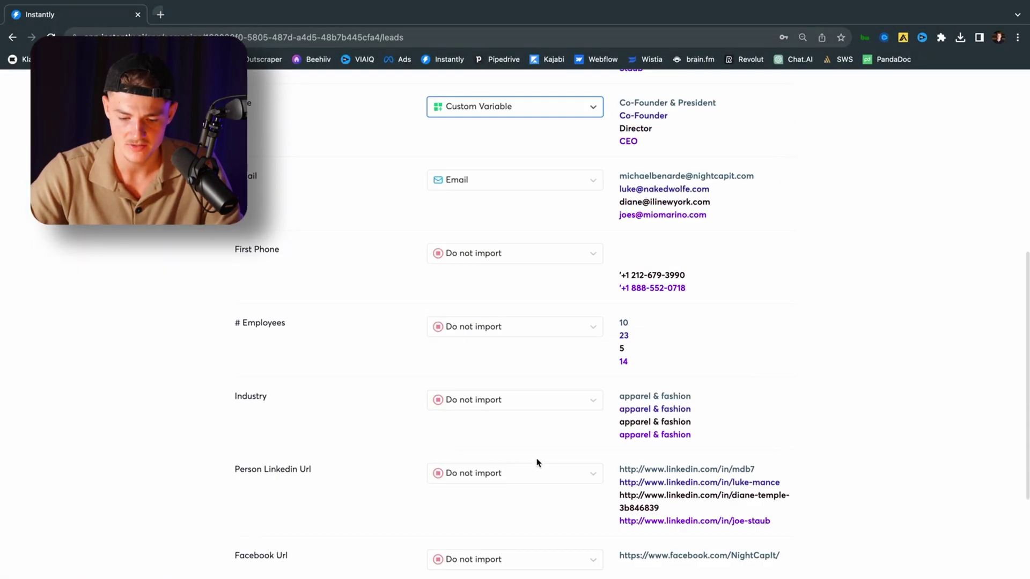
{"action": "left_click", "coordinate": [531, 243]}
{"action": "left_click", "coordinate": [528, 381]}
{"action": "scroll", "coordinate": [528, 257], "scroll_direction": "down", "scroll_amount": 3}
{"action": "left_click", "coordinate": [526, 241]}
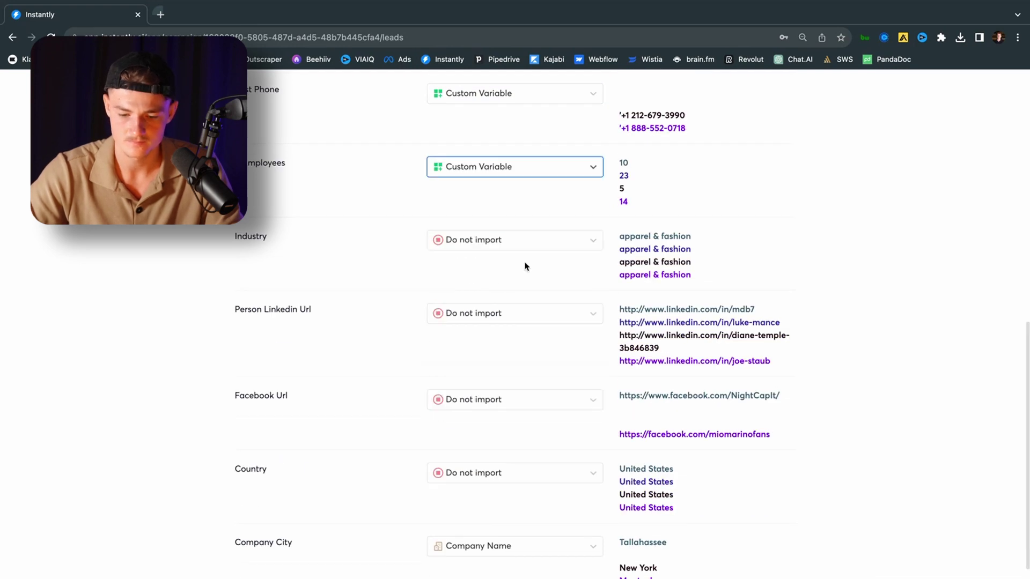
{"action": "left_click", "coordinate": [526, 379]}
{"action": "left_click", "coordinate": [523, 471]}
{"action": "scroll", "coordinate": [536, 471], "scroll_direction": "down", "scroll_amount": 2}
{"action": "left_click", "coordinate": [536, 517]}
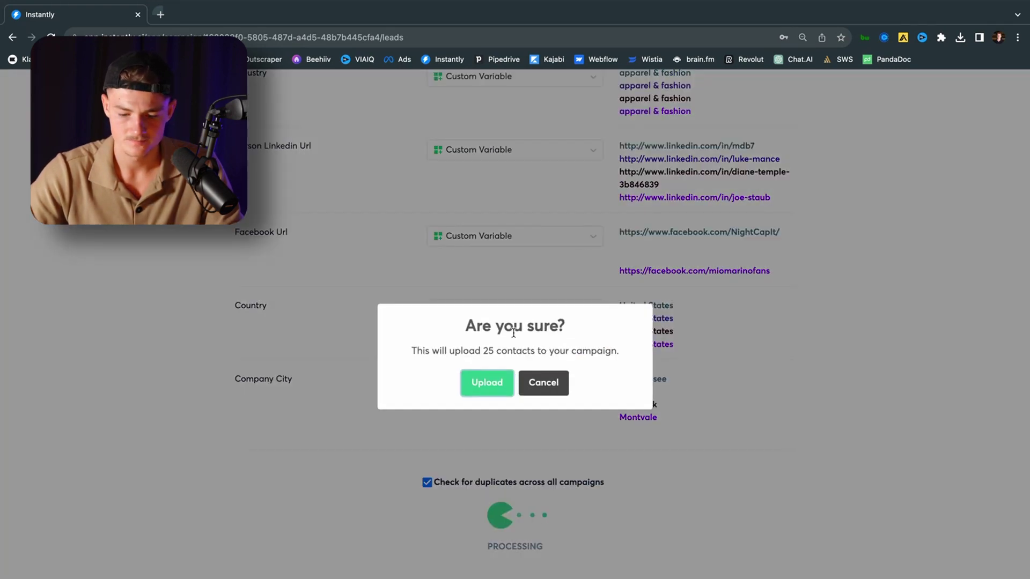
{"action": "left_click", "coordinate": [492, 377]}
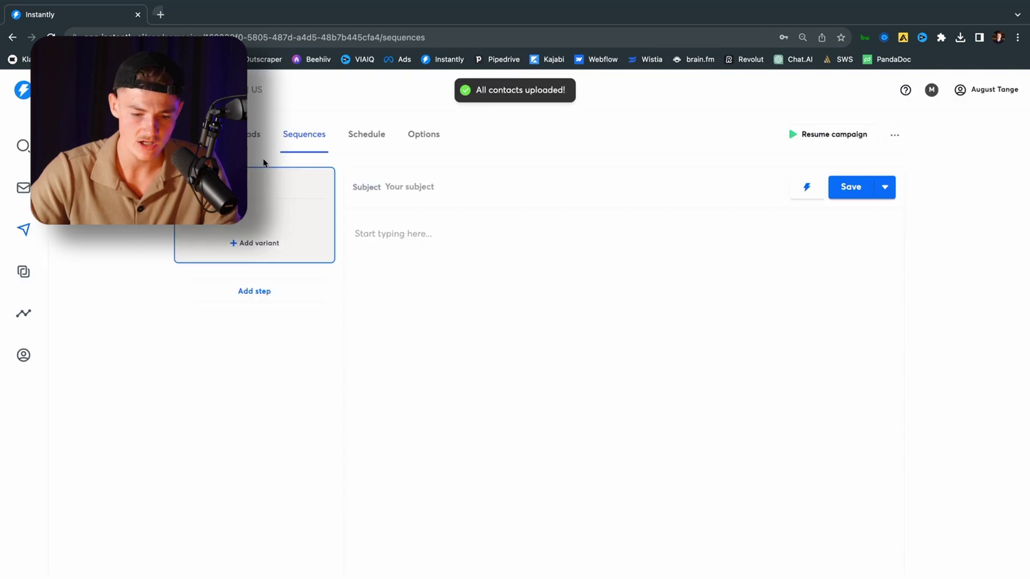
Enter the email subject 'Quick Question {{firstName}}' in the sequence editor.
{"action": "left_click", "coordinate": [299, 135]}
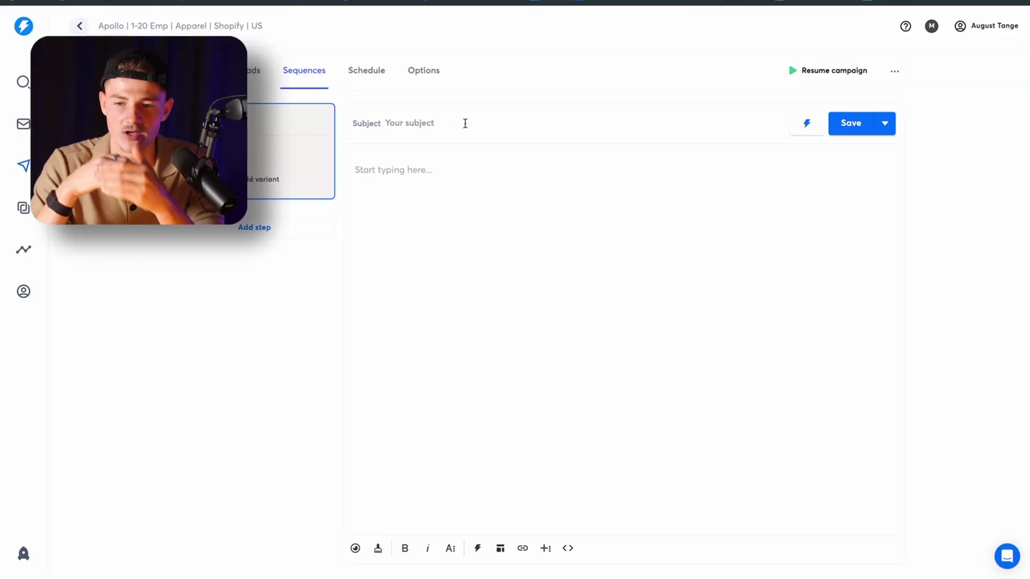
{"action": "type", "text": "Quick Question"}
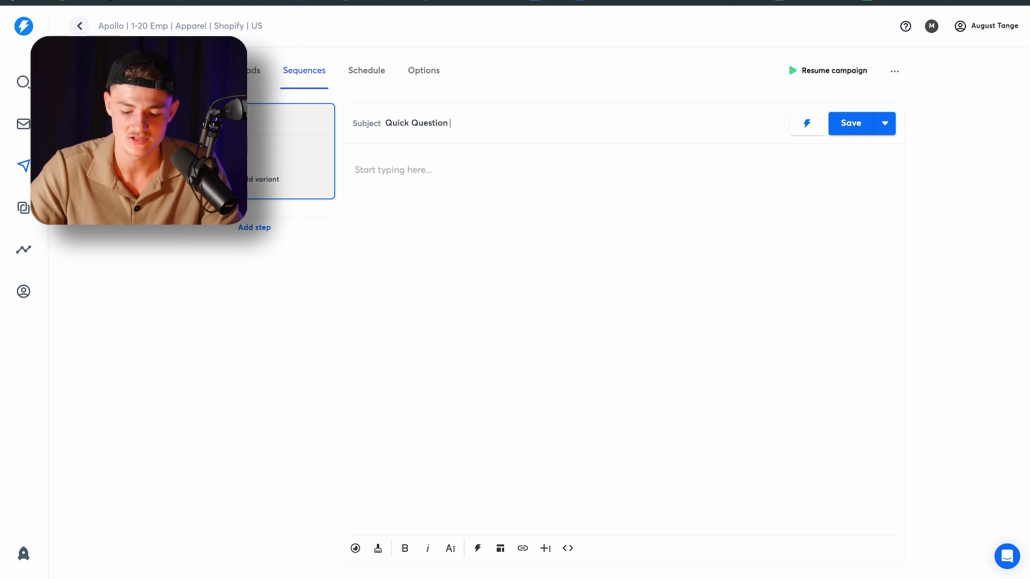
{"action": "type", "text": "s{{fristName}}"}
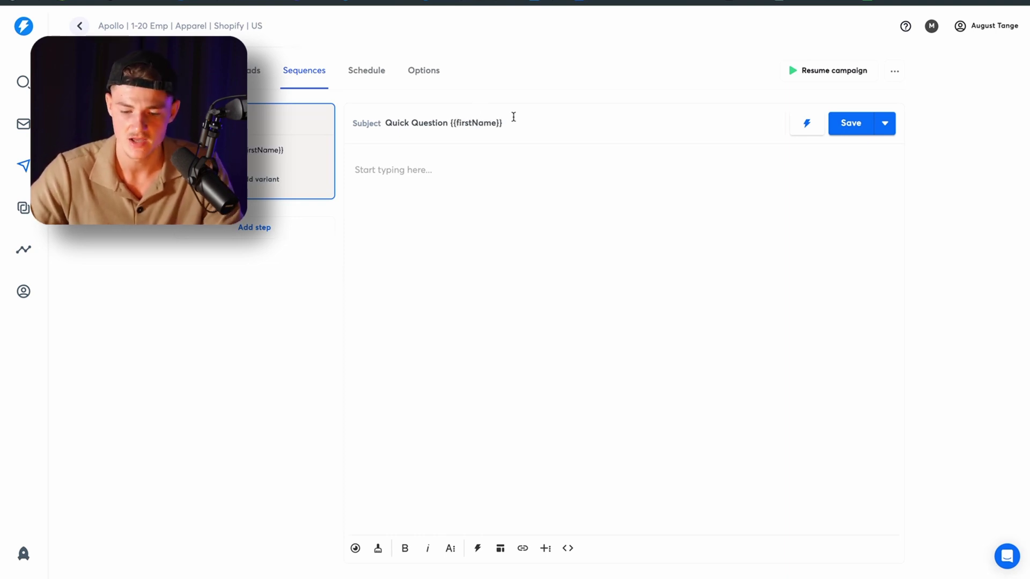
{"action": "left_click", "coordinate": [513, 117]}
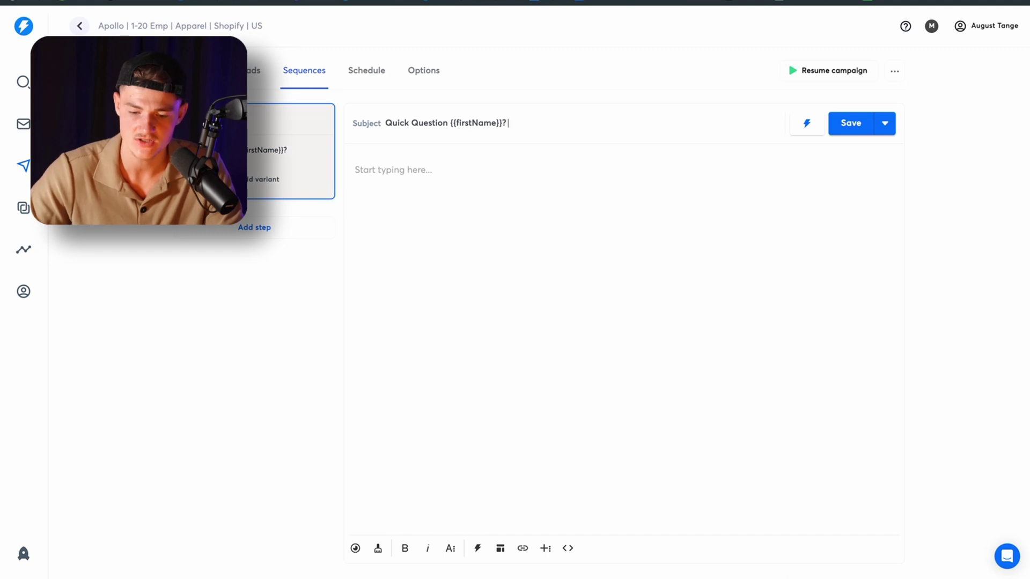
Start the email body with the greeting 'Hi {{firstName}},'.
{"action": "left_click", "coordinate": [574, 243]}
{"action": "type", "text": "Hi"}
{"action": "key", "text": "BackSpace"}
{"action": "key", "text": "BackSpace"}
{"action": "type", "text": "Hi {{firstName}},"}
{"action": "key", "text": "Return"}
{"action": "key", "text": "Return"}
Add the line praising {{companyName}} on LinkedIn, prefixed with a bold 'Icebreaker:' label.
{"action": "type", "text": "Been following "}
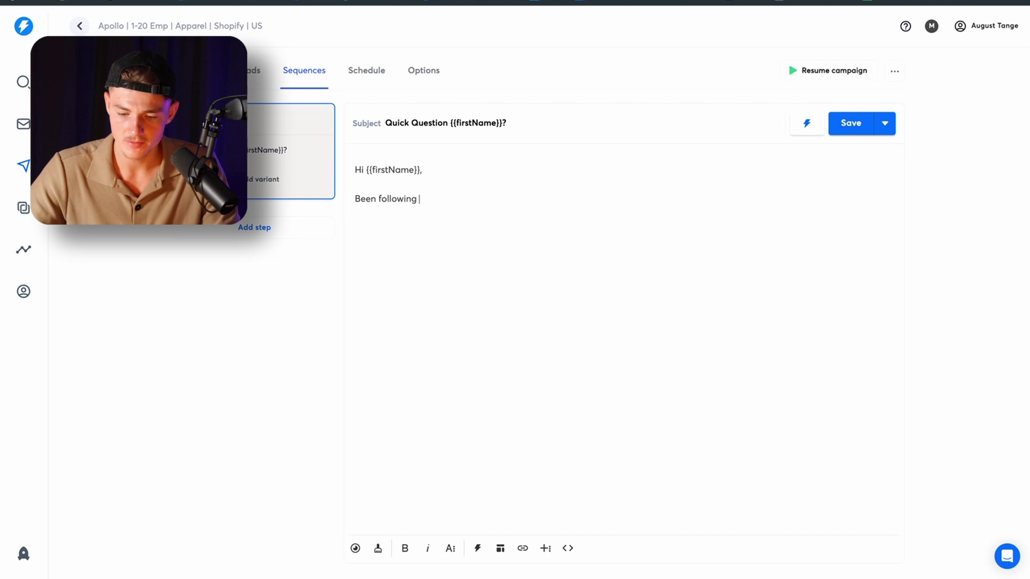
{"action": "type", "text": "{{companyName}} for a while on LinkedIn , and really im"}
{"action": "left_click", "coordinate": [543, 198]}
{"action": "type", "text": "on LinkedIn"}
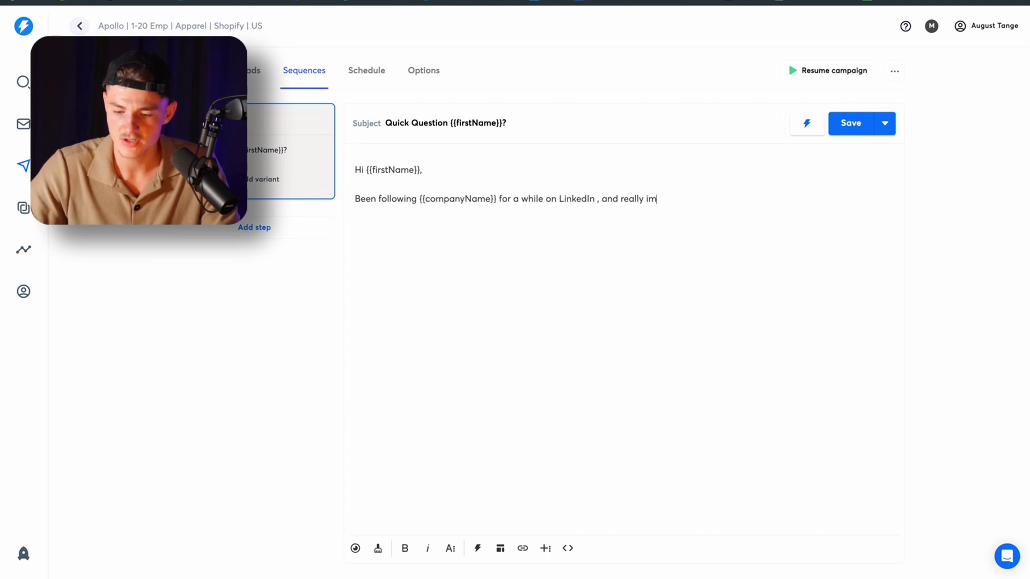
{"action": "left_click", "coordinate": [657, 199]}
{"action": "type", "text": "pressed with what you've achieved in"}
{"action": "key", "text": "BackSpace"}
{"action": "key", "text": "BackSpace"}
{"action": "key", "text": "BackSpace"}
{"action": "type", "text": "!"}
{"action": "left_click", "coordinate": [355, 198]}
{"action": "key", "text": "ctrl+b"}
{"action": "type", "text": "Icebreaker:"}
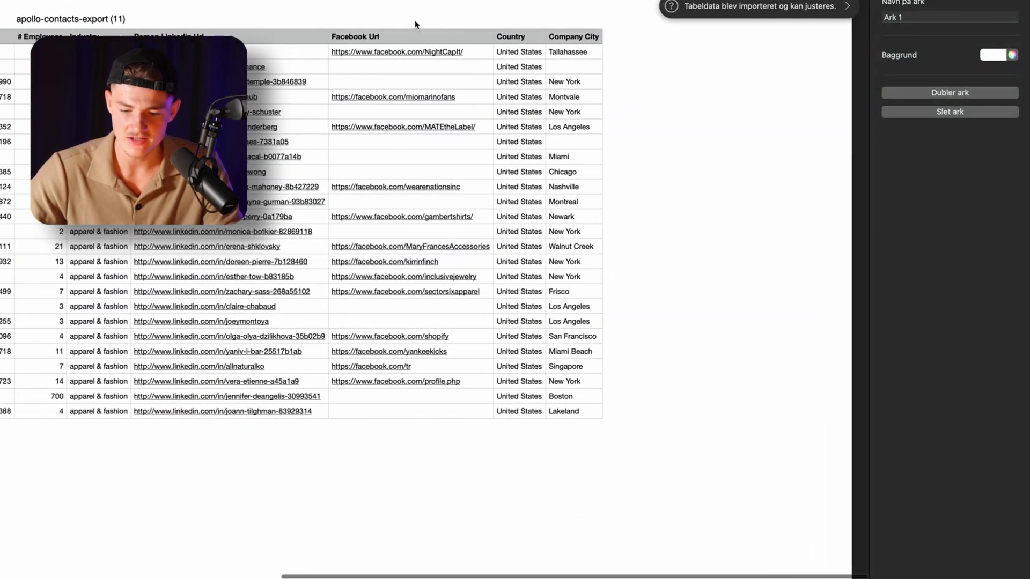
{"action": "left_click", "coordinate": [597, 40]}
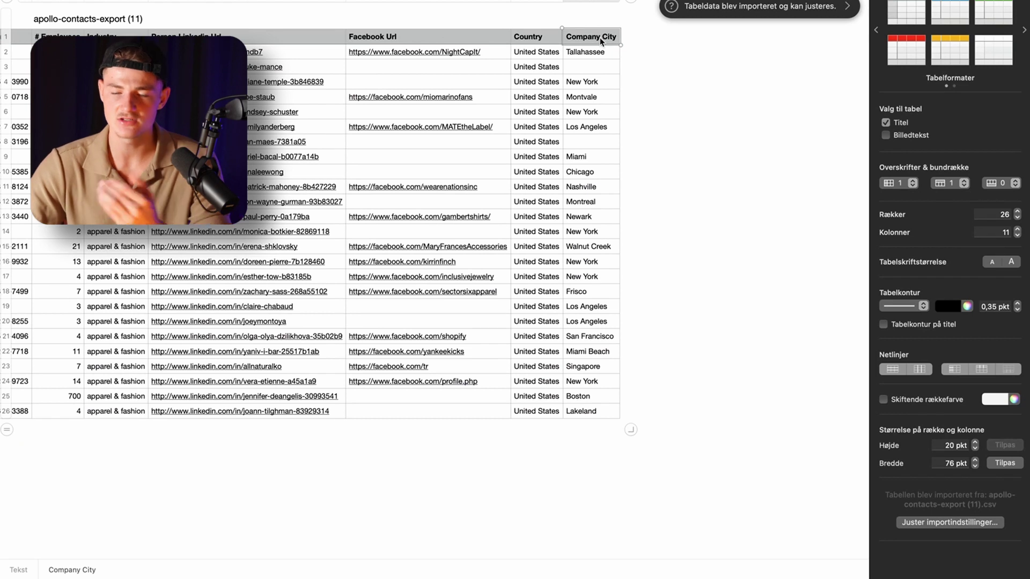
{"action": "left_click", "coordinate": [669, 35]}
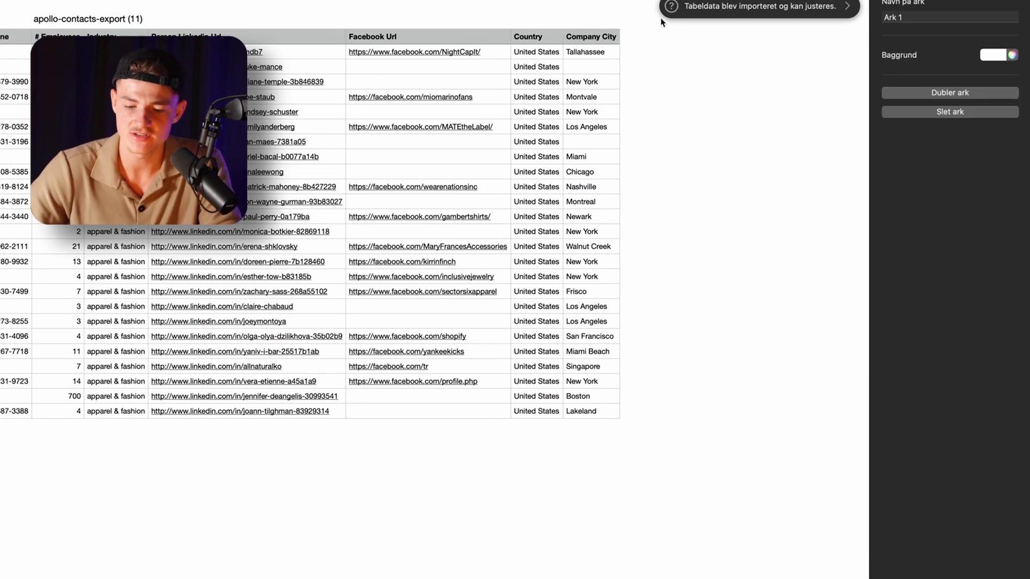
{"action": "scroll", "coordinate": [368, 128], "scroll_direction": "left", "scroll_amount": 5}
{"action": "scroll", "coordinate": [368, 54], "scroll_direction": "right", "scroll_amount": 5}
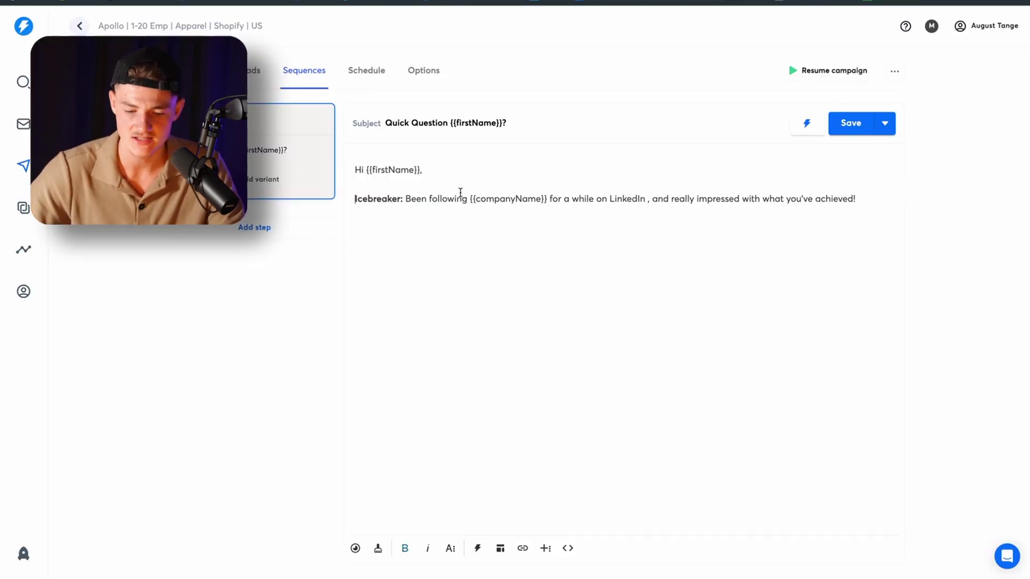
Add placeholder lines Offer, Trust, CTA and Signature below the icebreaker.
{"action": "key", "text": "Right"}
{"action": "key", "text": "Right"}
{"action": "key", "text": "Right"}
{"action": "key", "text": "Right"}
{"action": "key", "text": "Right"}
{"action": "key", "text": "Right"}
{"action": "key", "text": "Right"}
{"action": "key", "text": "Right"}
{"action": "key", "text": "Right"}
{"action": "key", "text": "Right"}
{"action": "key", "text": "Right"}
{"action": "key", "text": "Right"}
{"action": "key", "text": "Right"}
{"action": "key", "text": "Right"}
{"action": "key", "text": "Right"}
{"action": "key", "text": "Right"}
{"action": "key", "text": "Right"}
{"action": "key", "text": "Right"}
{"action": "key", "text": "Right"}
{"action": "key", "text": "Right"}
{"action": "key", "text": "Right"}
{"action": "key", "text": "Right"}
{"action": "key", "text": "Right"}
{"action": "key", "text": "Right"}
{"action": "key", "text": "Right"}
{"action": "key", "text": "Right"}
{"action": "key", "text": "Right"}
{"action": "key", "text": "Right"}
{"action": "key", "text": "Right"}
{"action": "key", "text": "Right"}
{"action": "key", "text": "Right"}
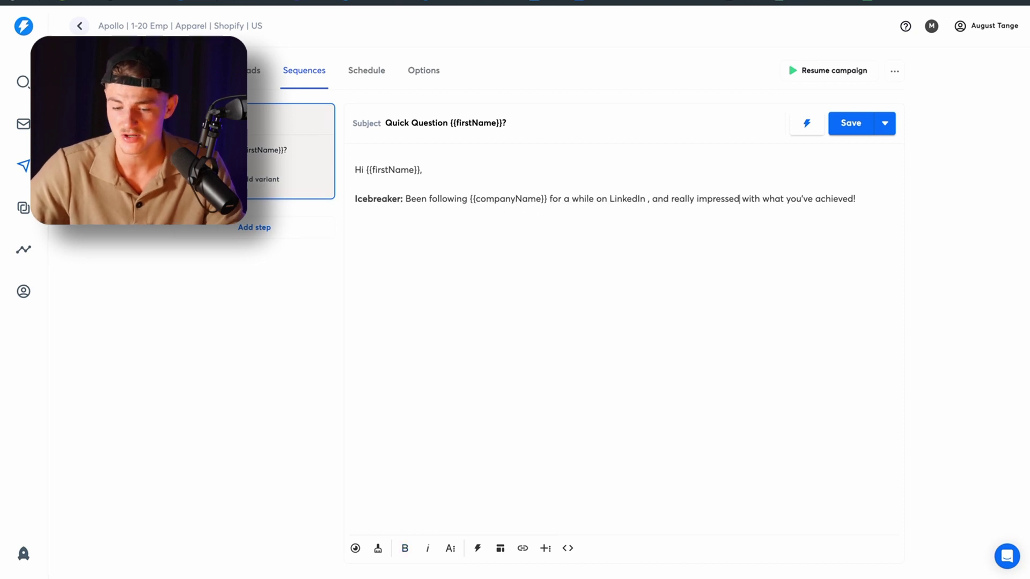
{"action": "key", "text": "Return"}
{"action": "key", "text": "Return"}
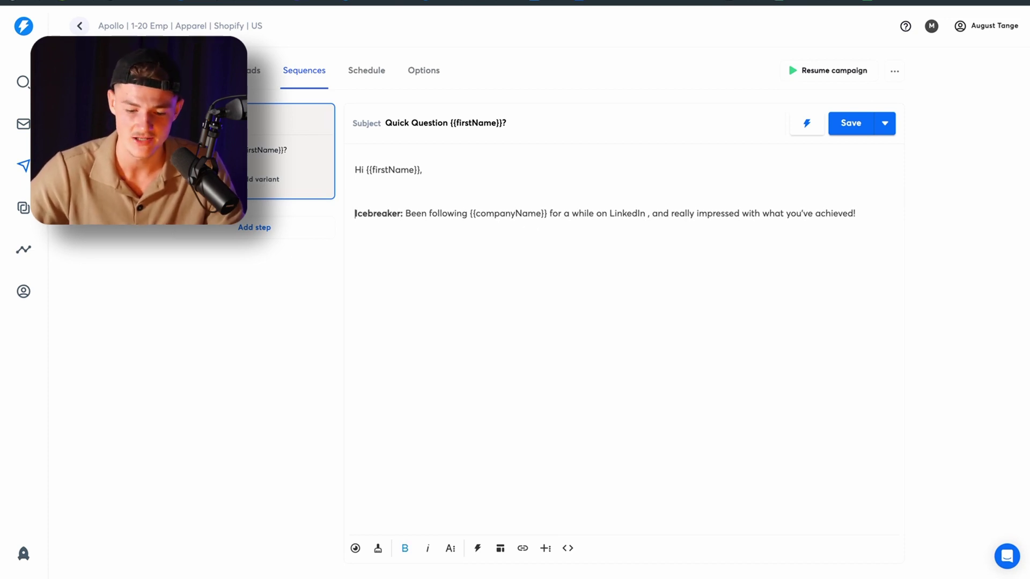
{"action": "key", "text": "Up"}
{"action": "type", "text": "{{"}
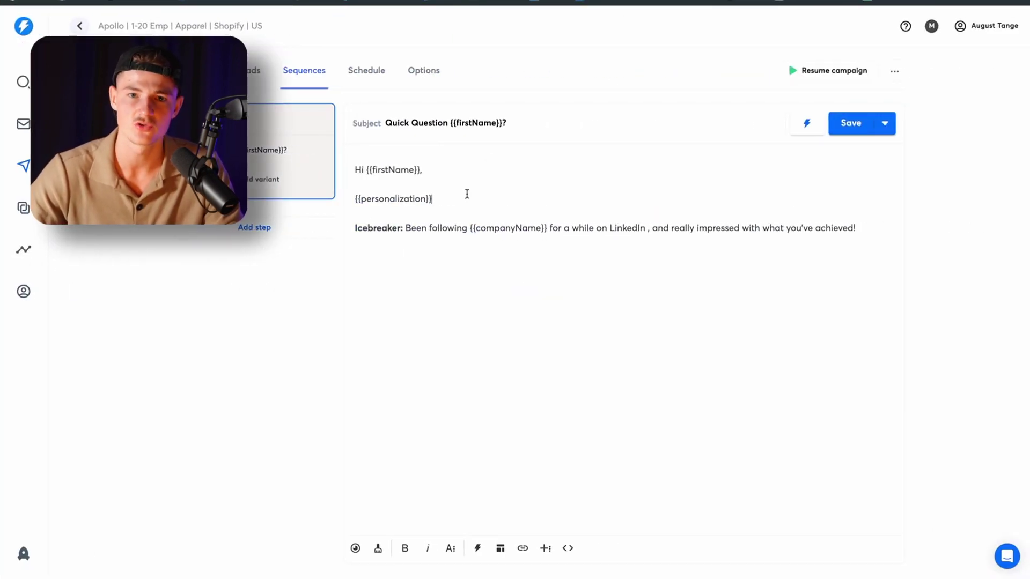
{"action": "key", "text": "Left"}
{"action": "key", "text": "Left"}
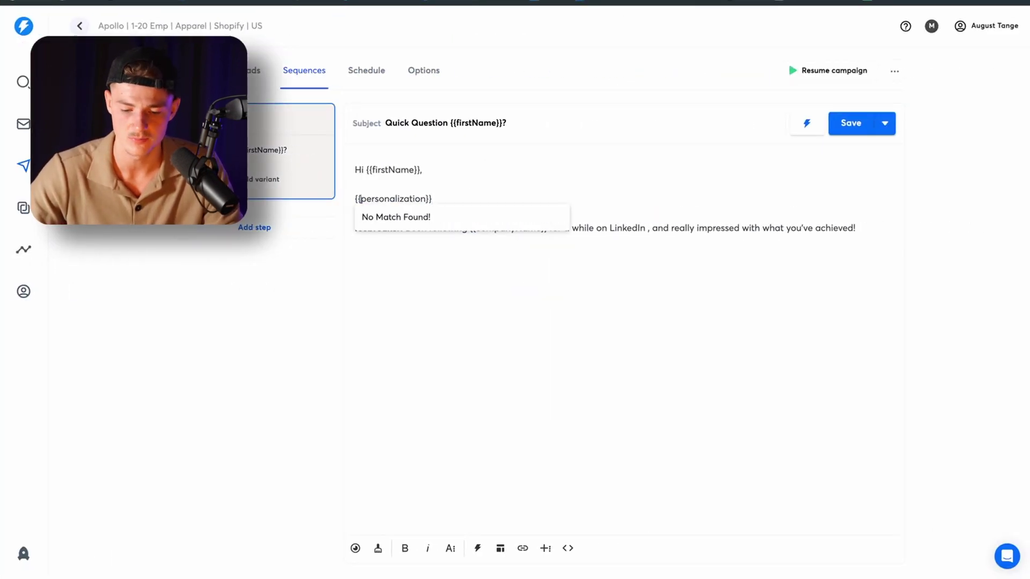
{"action": "key", "text": "ctrl+z"}
{"action": "key", "text": "Return"}
{"action": "key", "text": "Return"}
{"action": "type", "text": "Offer Trust "}
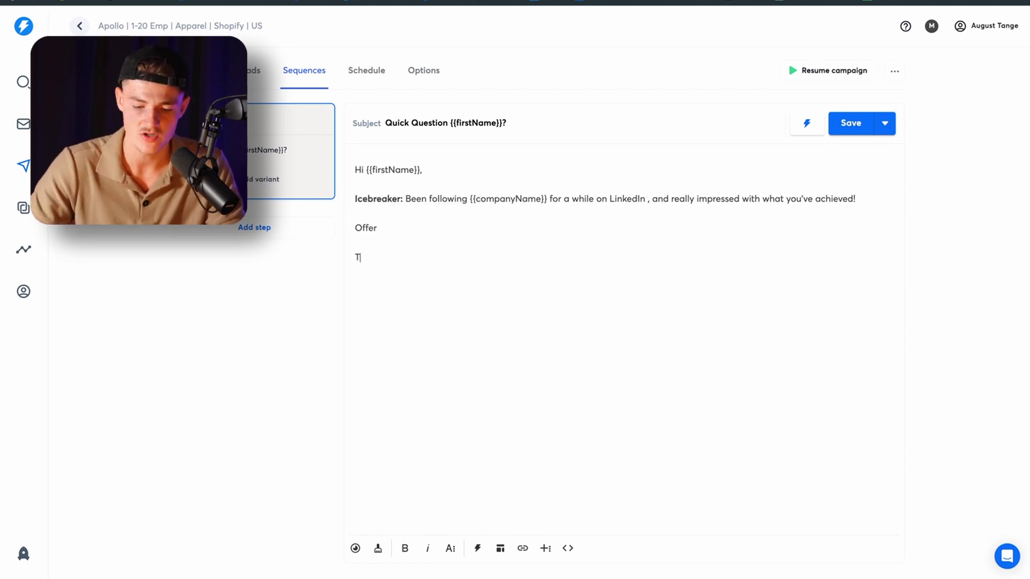
{"action": "type", "text": "CTA "}
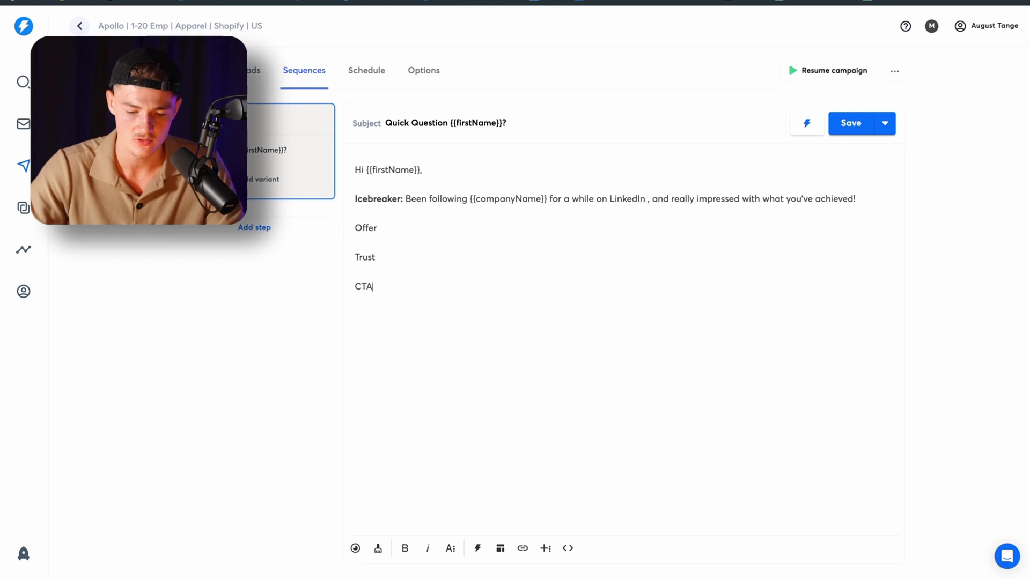
{"action": "type", "text": "Signature"}
Start the Offer line as 'We help apparel…' with a profit increase in 90 days.
{"action": "left_click", "coordinate": [377, 227]}
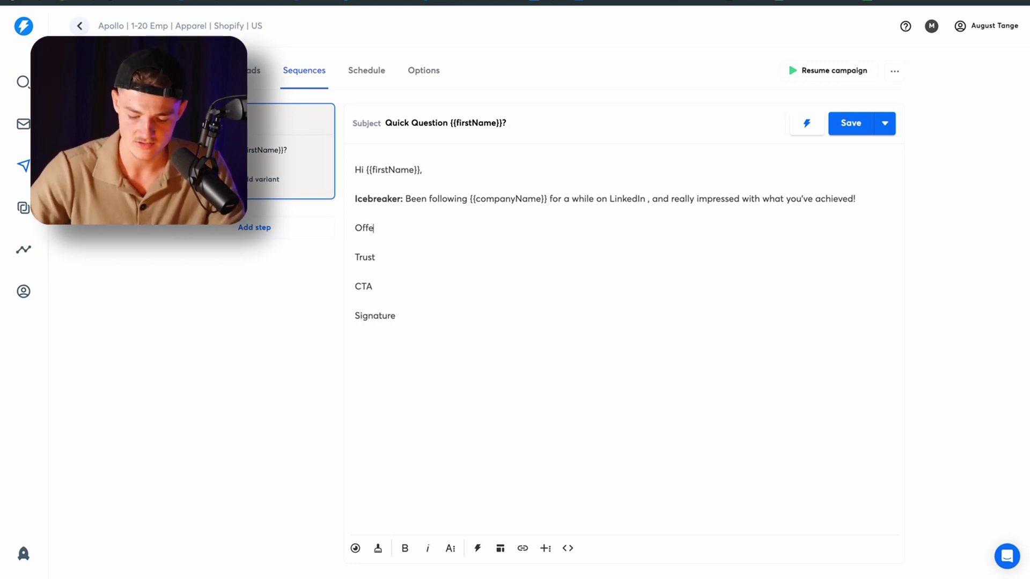
{"action": "type", "text": ": We guarantee a 20% profit"}
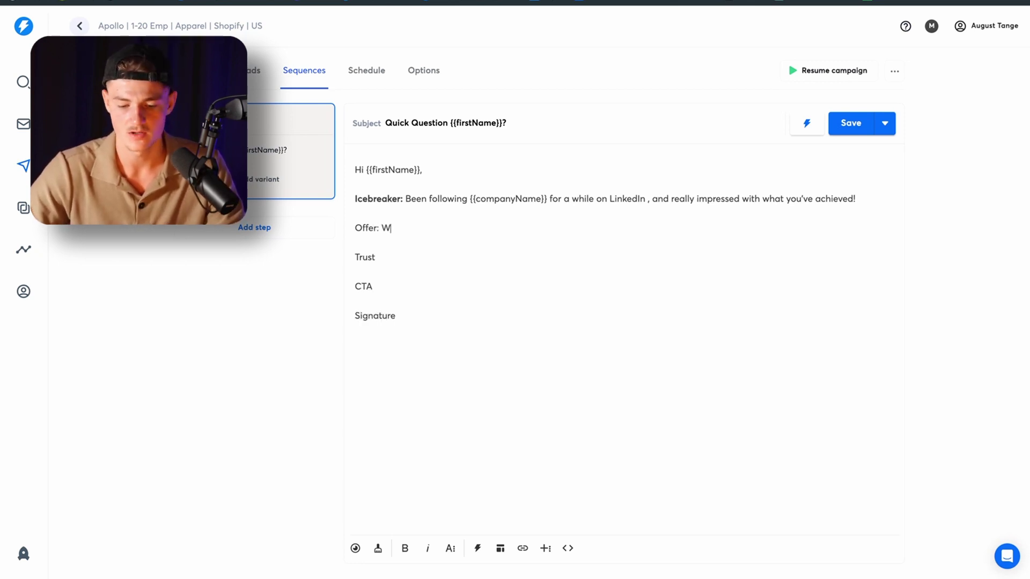
{"action": "key", "text": "Left"}
{"action": "key", "text": "Left"}
{"action": "key", "text": "Left"}
{"action": "key", "text": "Left"}
{"action": "key", "text": "Left"}
{"action": "key", "text": "Left"}
{"action": "key", "text": "Left"}
{"action": "key", "text": "Left"}
{"action": "key", "text": "Left"}
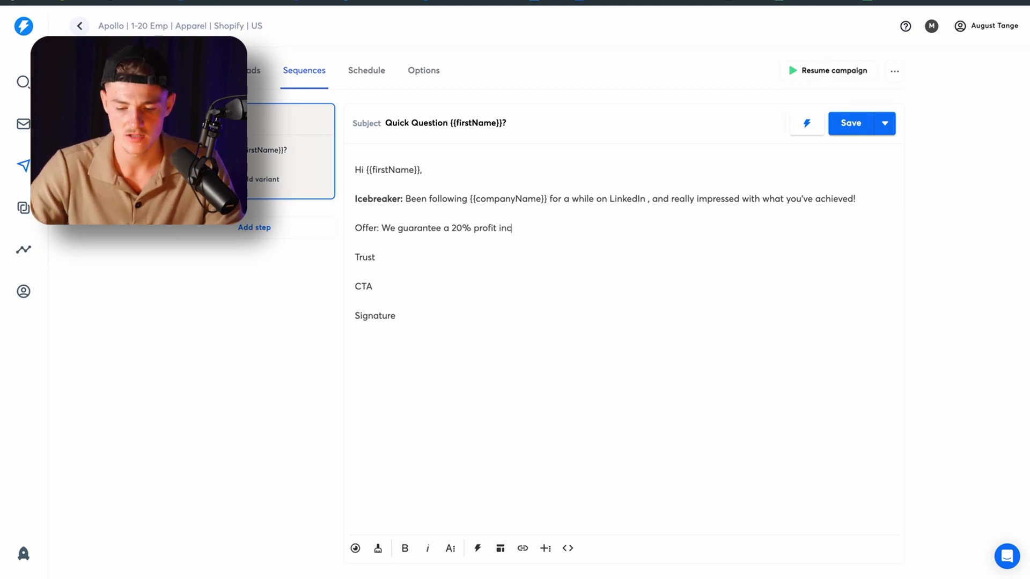
{"action": "type", "text": "incred"}
{"action": "key", "text": "BackSpace"}
{"action": "type", "text": "ase in 90"}
{"action": "double_click", "coordinate": [419, 228]}
{"action": "type", "text": "help appp"}
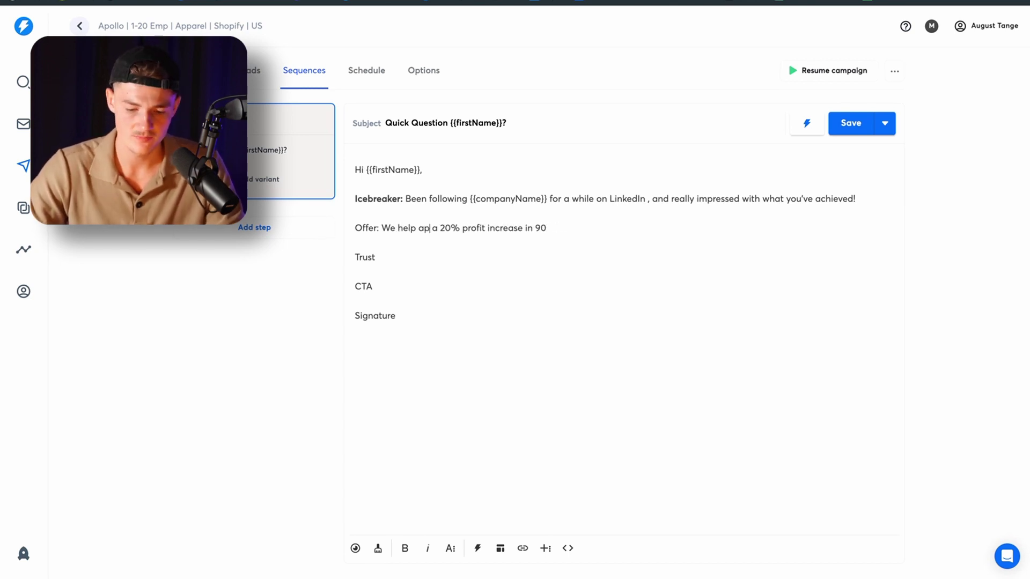
{"action": "key", "text": "BackSpace"}
{"action": "type", "text": "arel"}
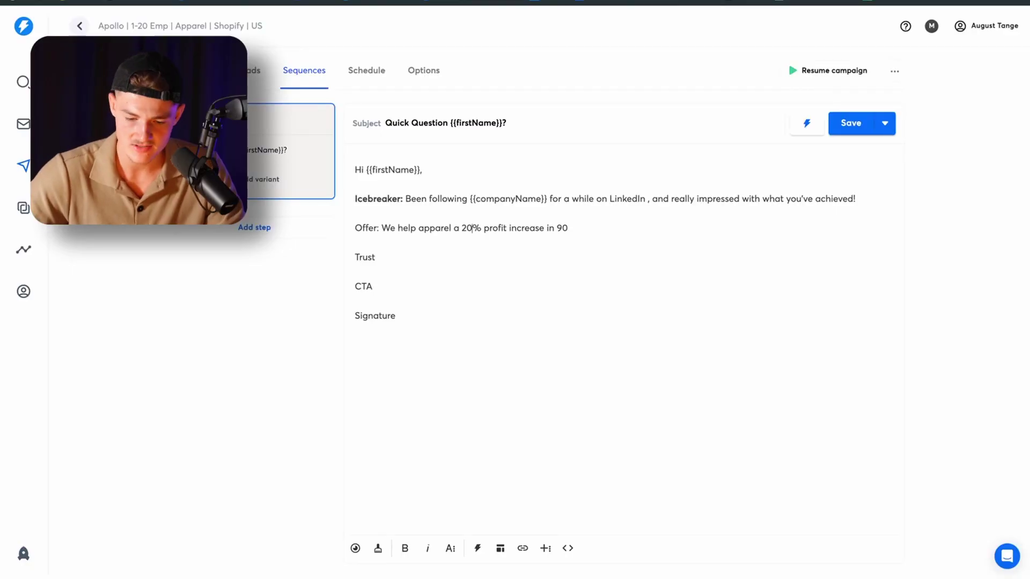
Finish the Offer: increase profit by 20% in 90 days for brands like {{companyName}}, or no pay.
{"action": "key", "text": "BackSpace"}
{"action": "type", "text": "increase their pr"}
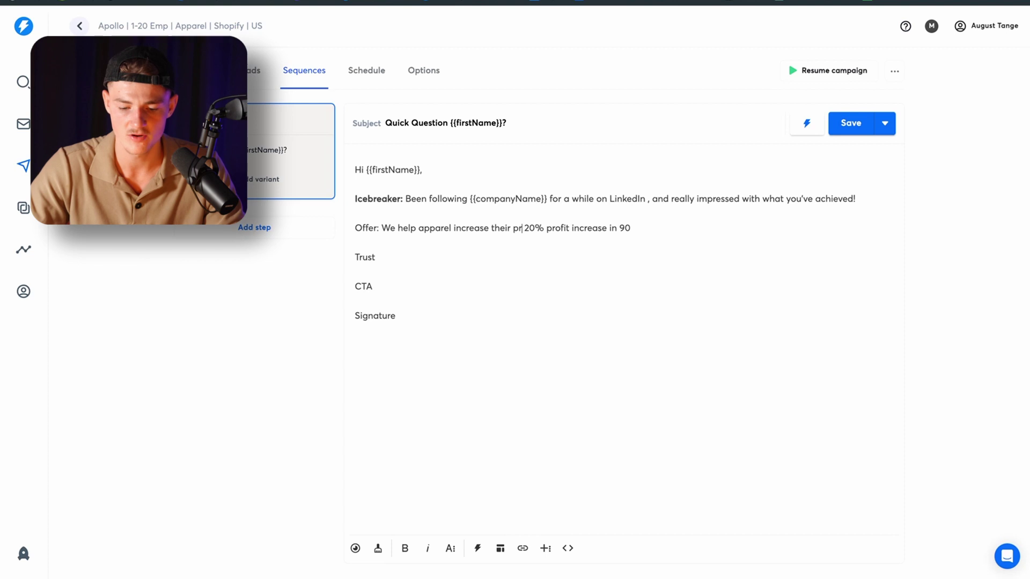
{"action": "type", "text": "ofit by 20%"}
{"action": "key", "text": "ctrl+Delete"}
{"action": "key", "text": "ctrl+Delete"}
{"action": "key", "text": "ctrl+Delete"}
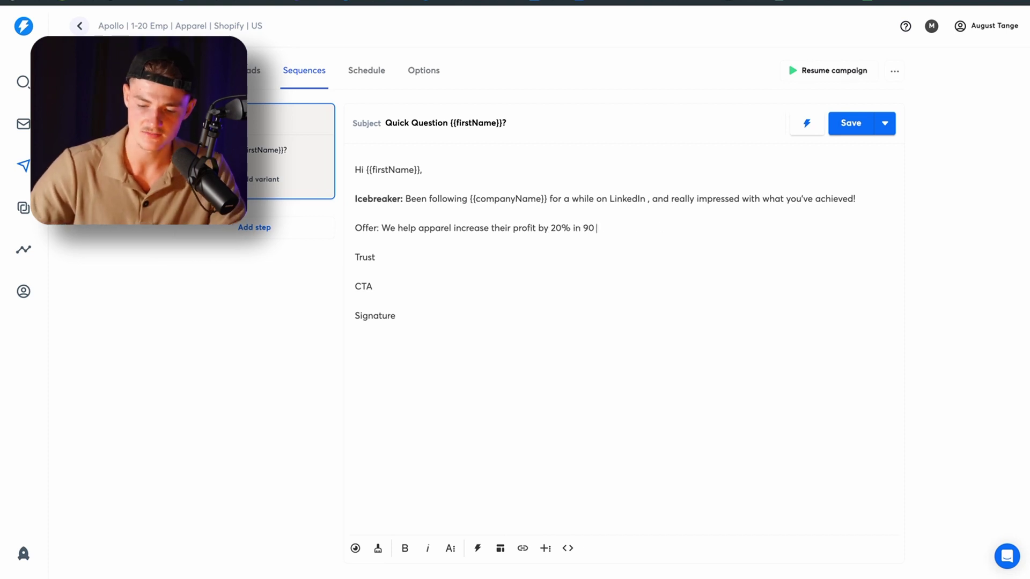
{"action": "type", "text": "days, or"}
{"action": "left_click", "coordinate": [454, 228]}
{"action": "type", "text": "exactly like {{"}
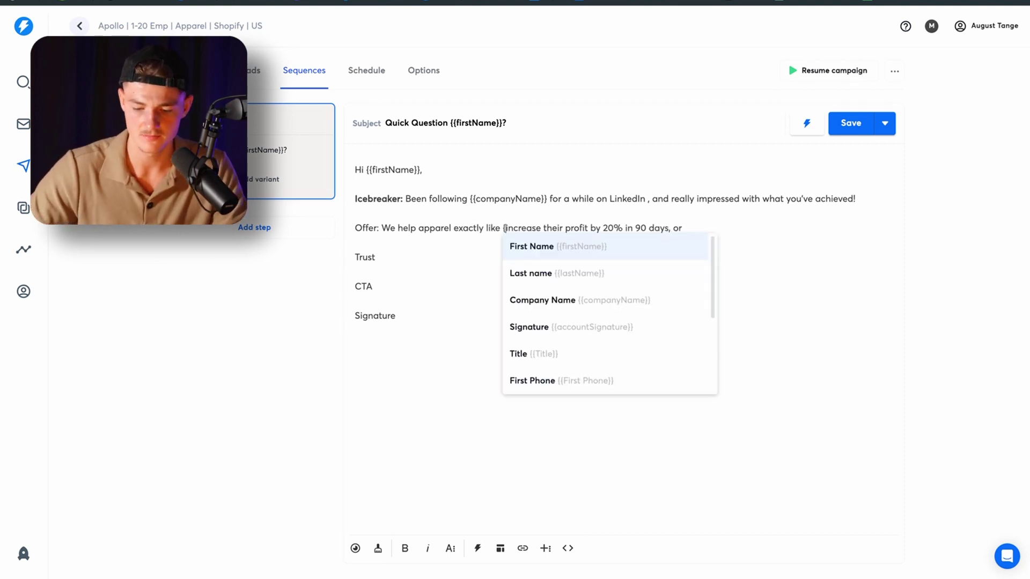
{"action": "key", "text": "Down"}
{"action": "key", "text": "Down"}
{"action": "key", "text": "Return"}
{"action": "type", "text": ", or"}
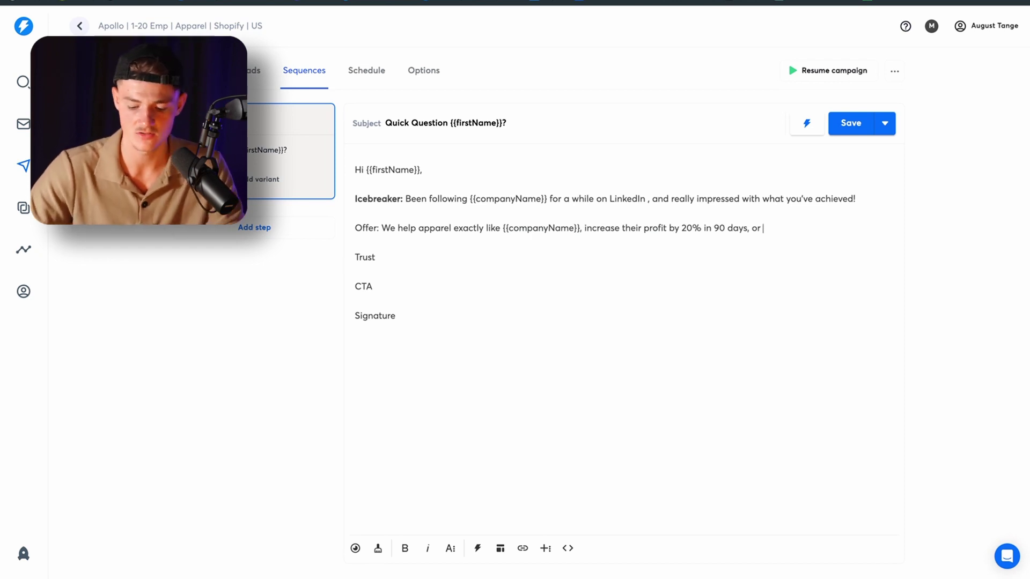
{"action": "type", "text": " you don't pay a"}
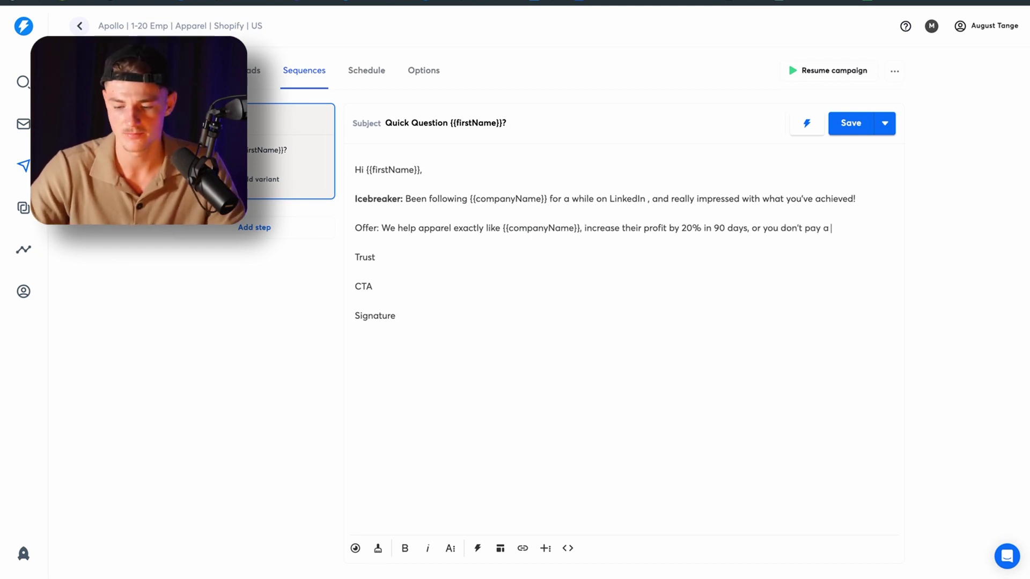
{"action": "type", "text": " penny."}
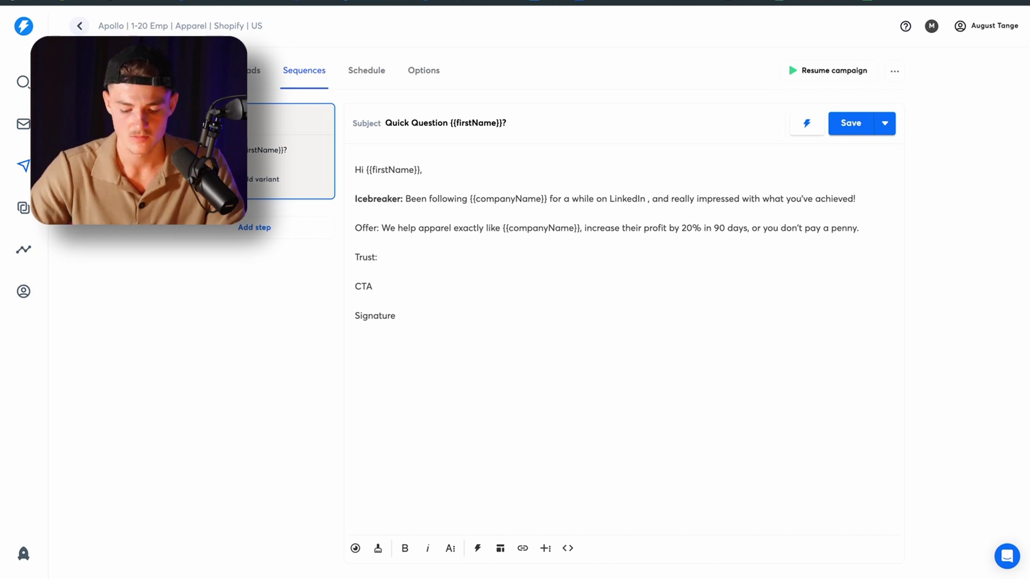
Write the Trust line with a client's 24% profit result and the CTA 'Would it be worth 20 minutes…?'.
{"action": "type", "text": "90 days af"}
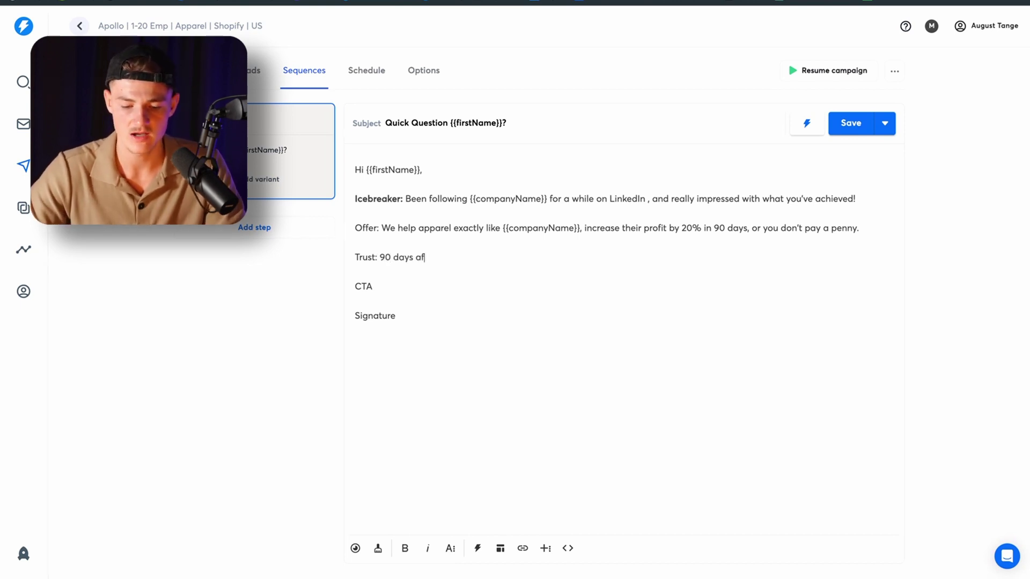
{"action": "type", "text": "ter partnering u"}
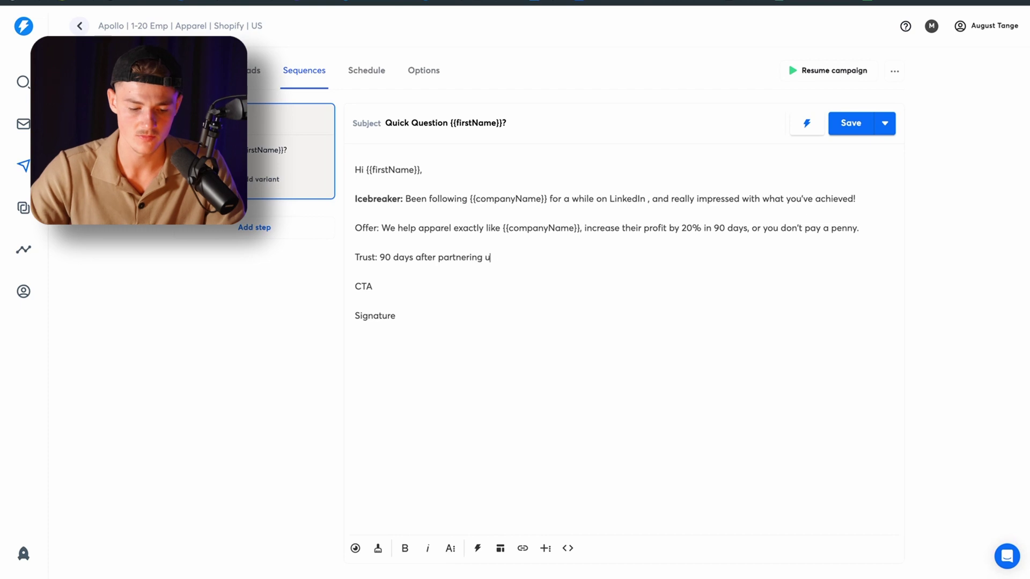
{"action": "type", "text": "p with us, Sam"}
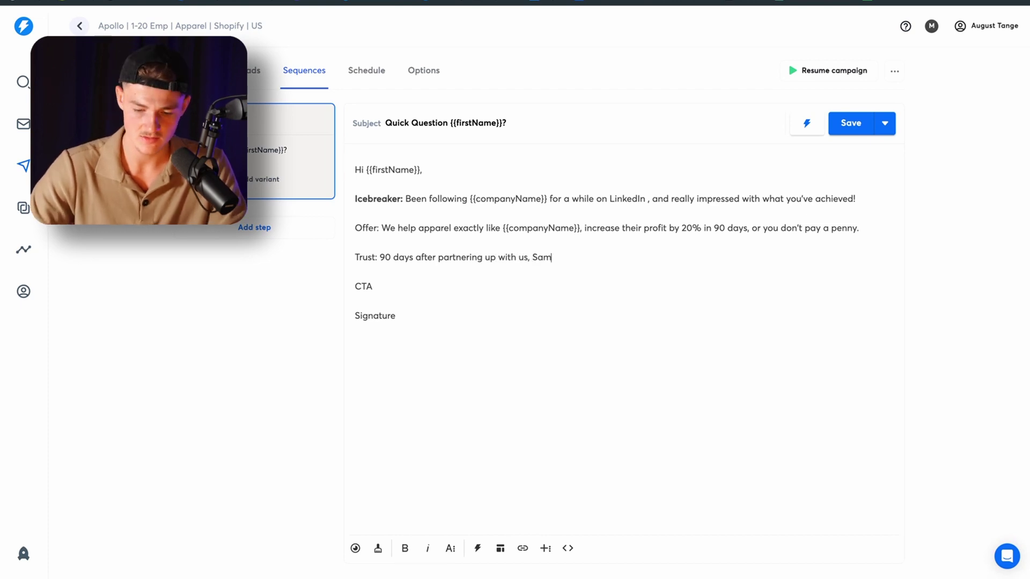
{"action": "type", "text": " increased their profit by 24%, resulting in $83"}
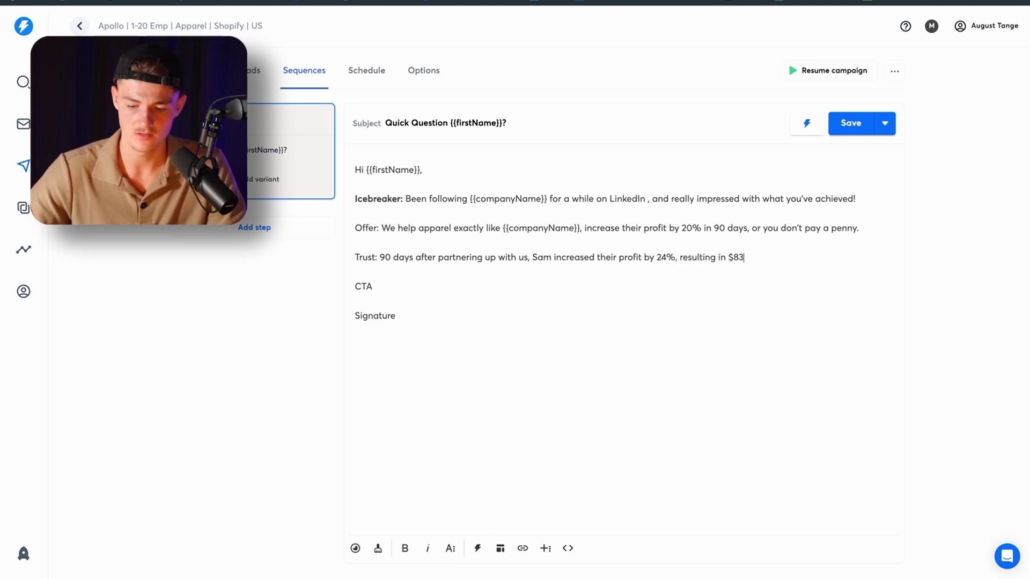
{"action": "type", "text": "k more on th"}
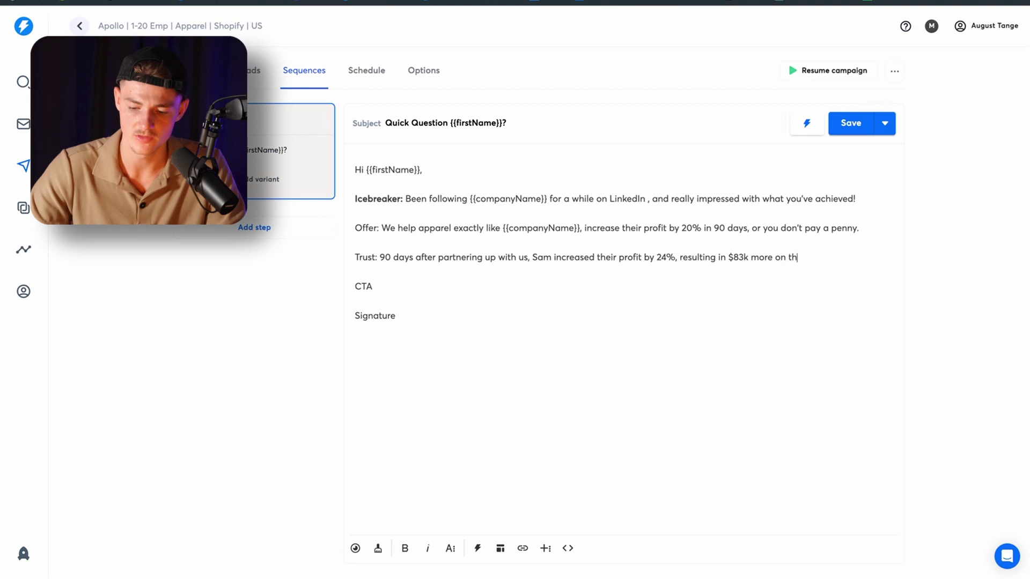
{"action": "type", "text": "e bottom line."}
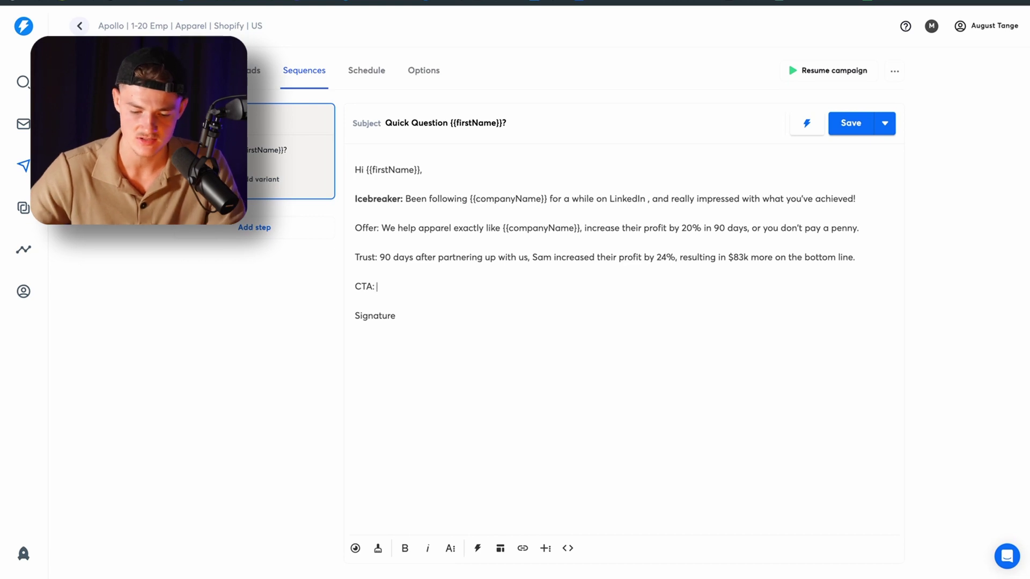
{"action": "type", "text": "Would this be worth 20 "}
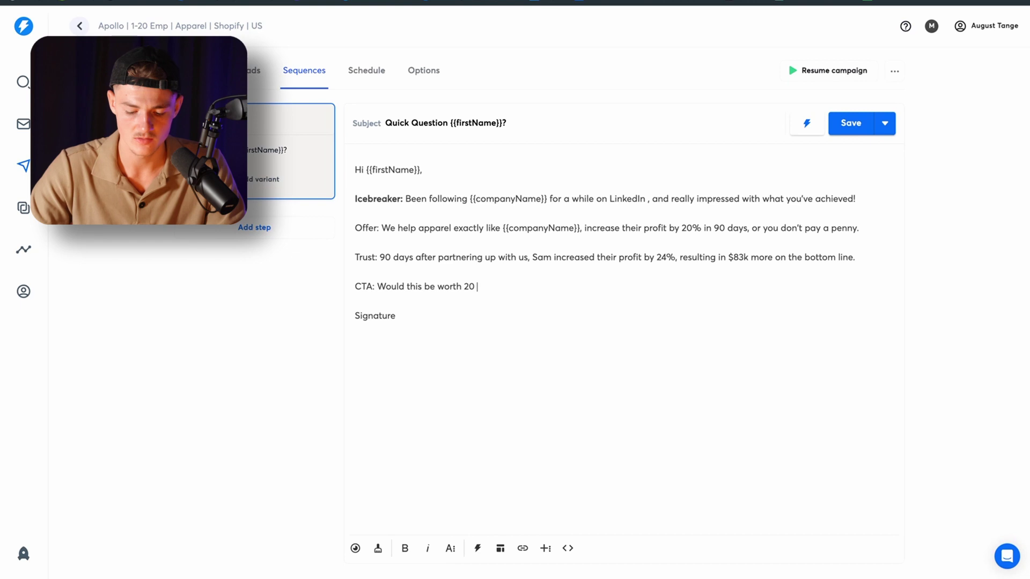
{"action": "type", "text": "minutes"}
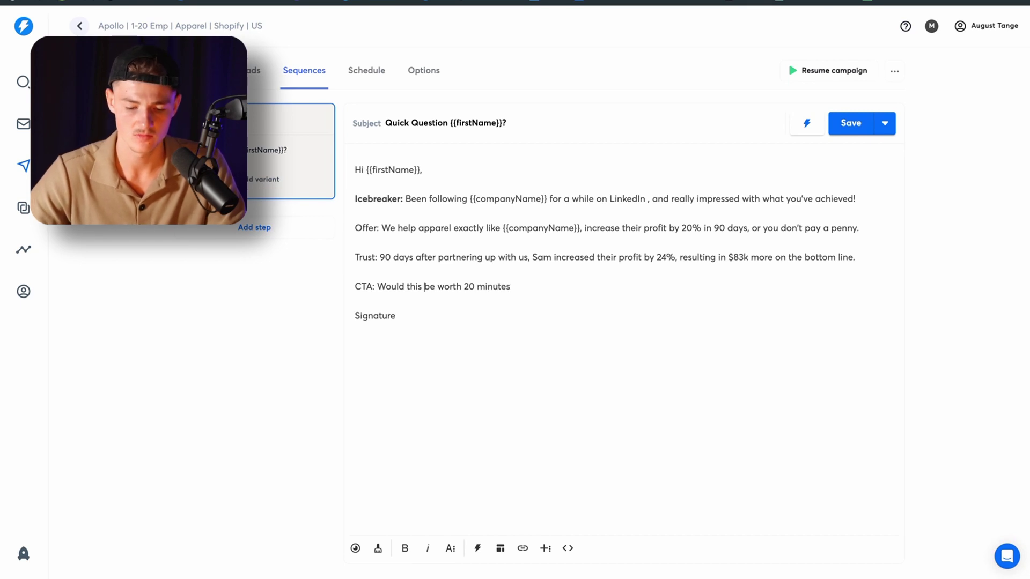
{"action": "key", "text": "ctrl+shift+Left"}
{"action": "type", "text": "inutes"}
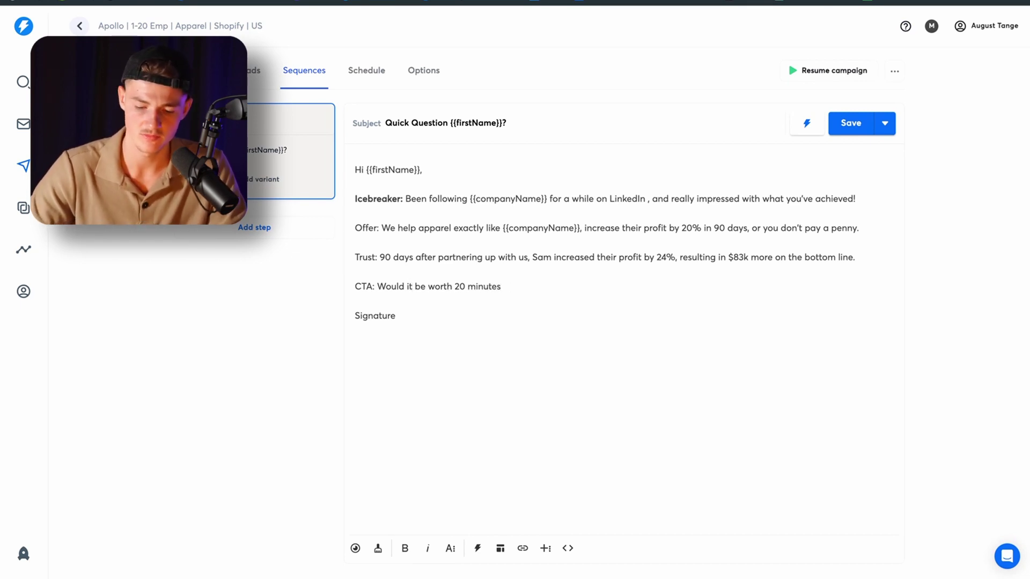
{"action": "type", "text": " to explore how we can do the same for you?"}
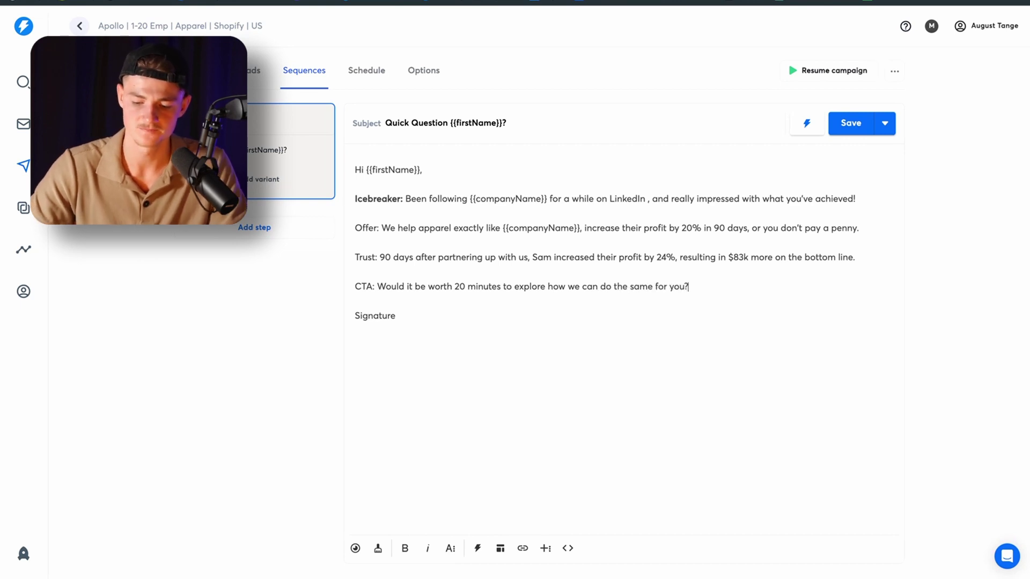
Replace Signature with 'Best,', the sender's name, 'CEO | Mgna.io' and 'If not interested, reply "no"'.
{"action": "key", "text": "shift+End"}
{"action": "key", "text": "BackSpace"}
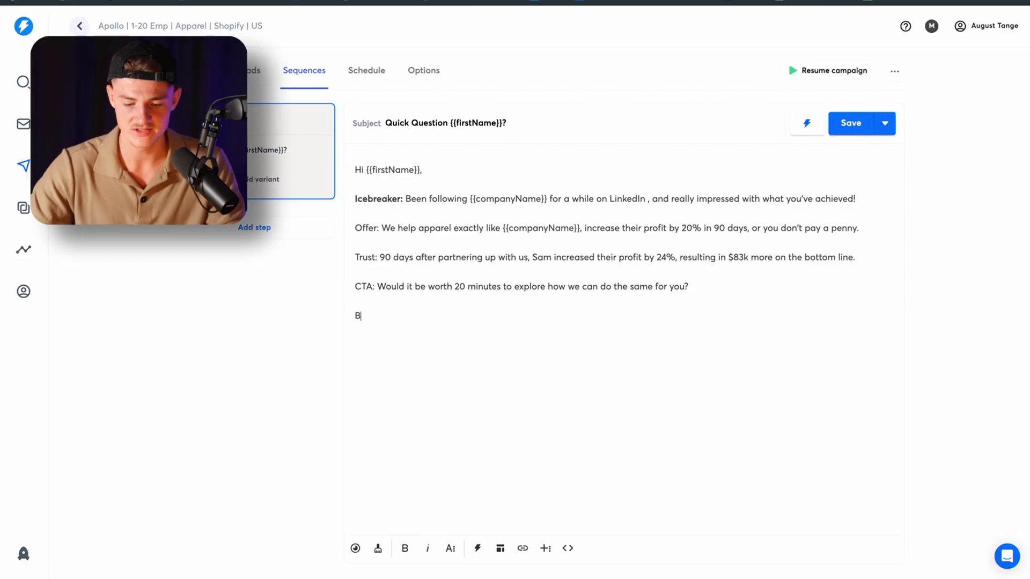
{"action": "type", "text": "est,"}
{"action": "key", "text": "Return"}
{"action": "type", "text": "Aiuu"}
{"action": "key", "text": "BackSpace"}
{"action": "key", "text": "BackSpace"}
{"action": "type", "text": "ugust Tange"}
{"action": "key", "text": "Return"}
{"action": "type", "text": "CEO"}
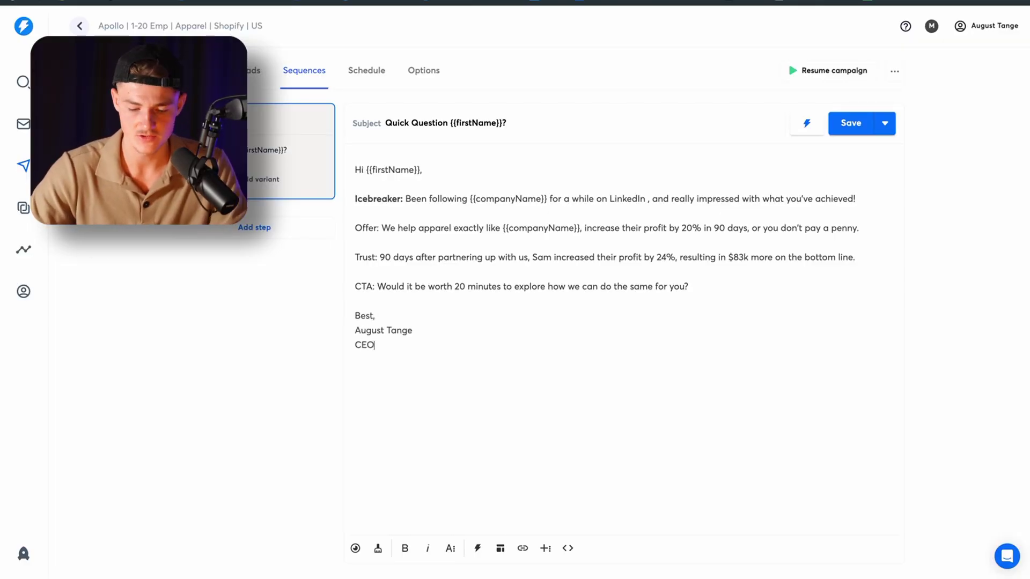
{"action": "type", "text": " | Mgna.io"}
{"action": "key", "text": "Return"}
{"action": "key", "text": "Return"}
{"action": "type", "text": "If"}
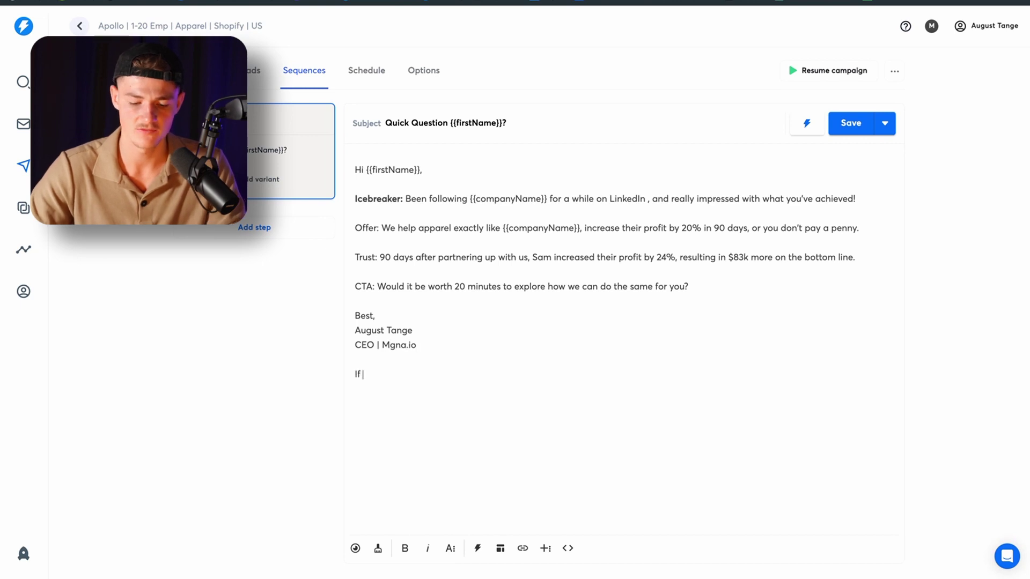
{"action": "type", "text": " not interested, repl"}
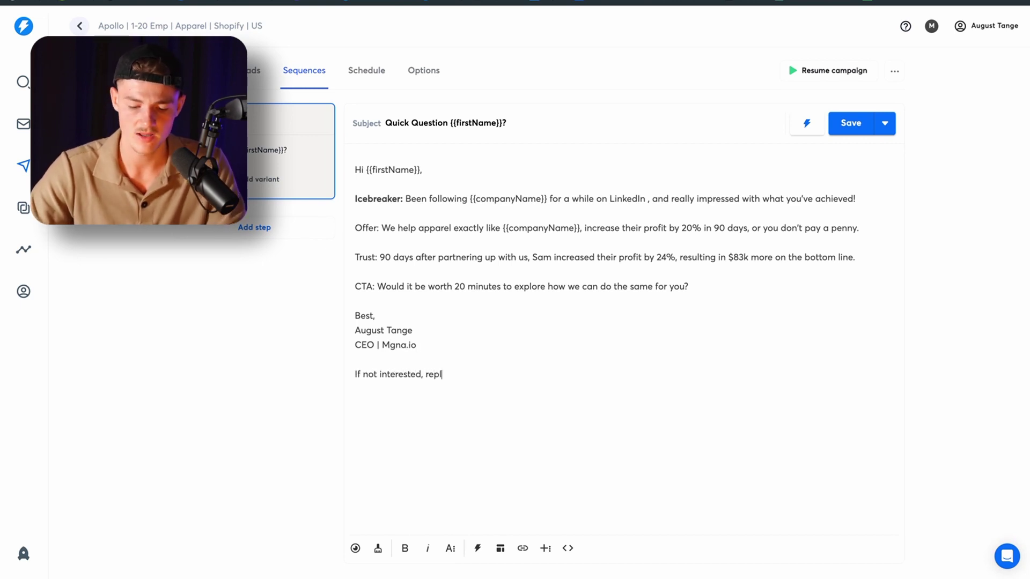
{"action": "type", "text": "y \"no\""}
Set the opt-out line to font size 11.
{"action": "key", "text": "shift+Home"}
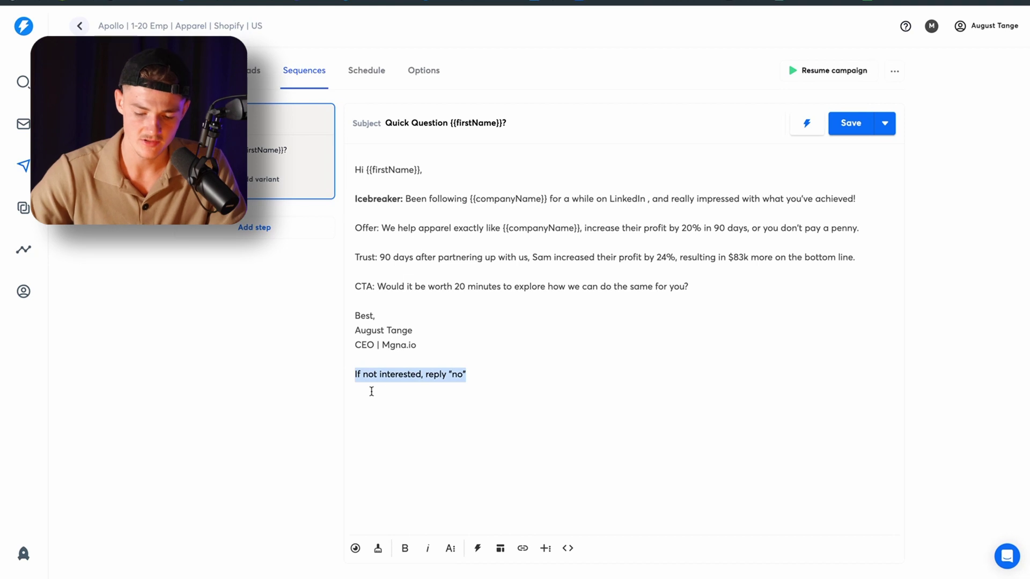
{"action": "left_click", "coordinate": [451, 548]}
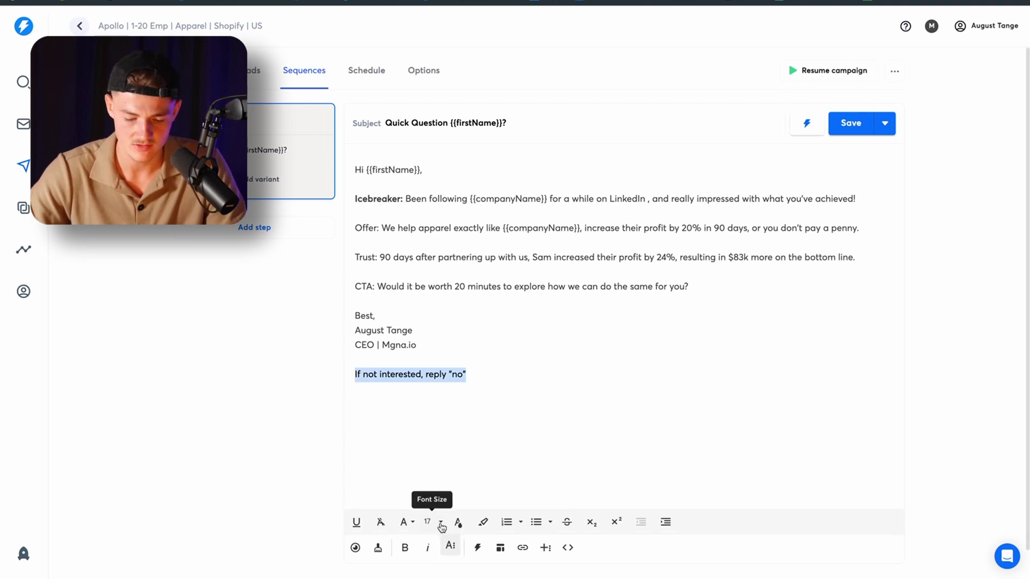
{"action": "left_click", "coordinate": [435, 522]}
{"action": "left_click", "coordinate": [443, 450]}
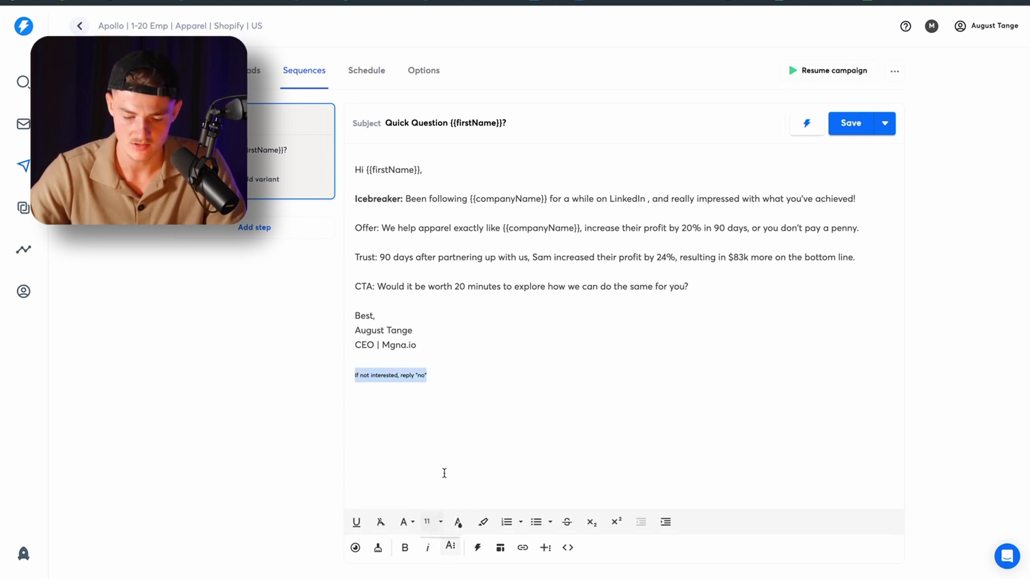
{"action": "left_click", "coordinate": [480, 394]}
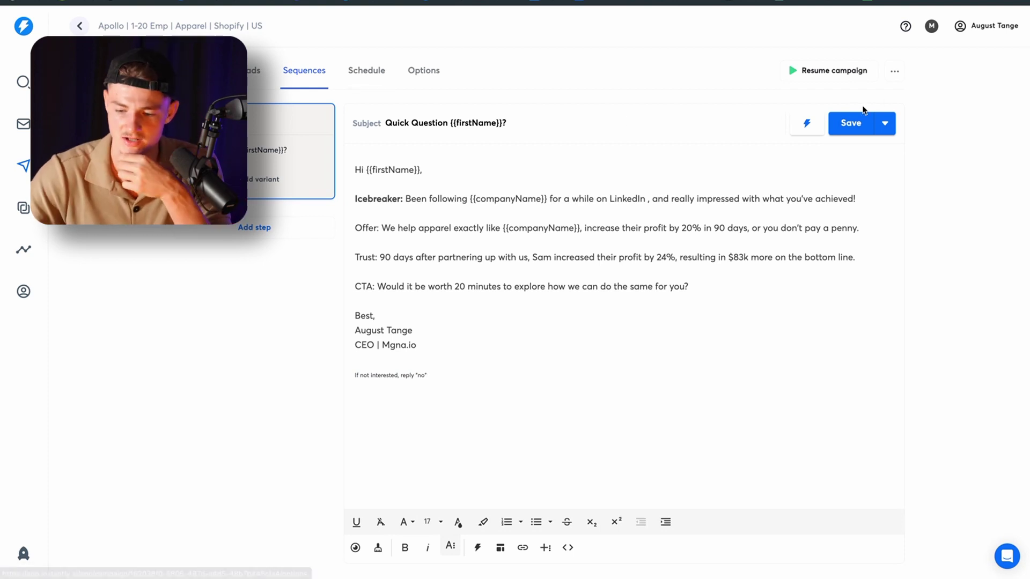
Save the sequence with Ctrl+S and bring Step 1's email back into the editor.
{"action": "key", "text": "ctrl+s"}
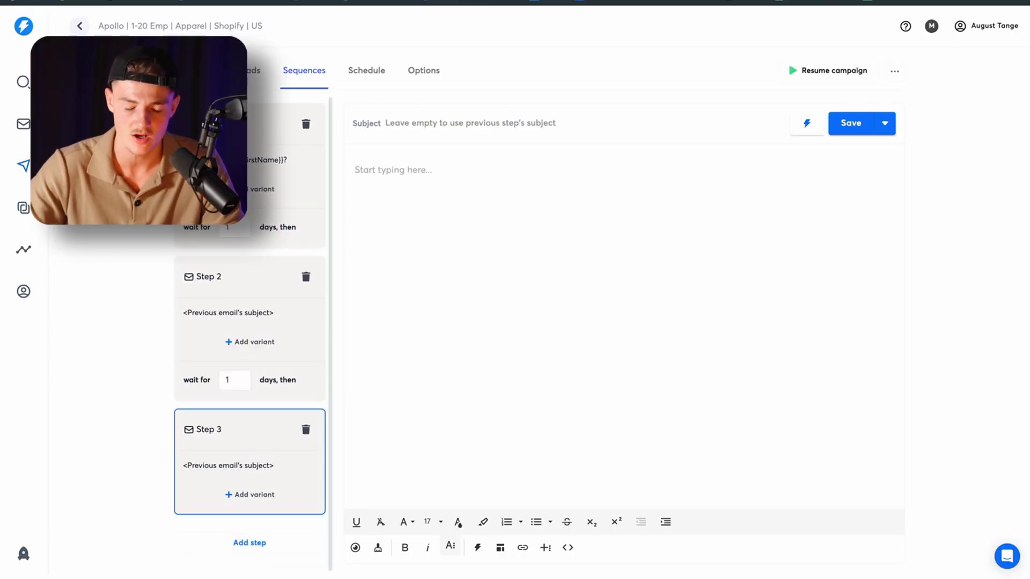
{"action": "left_click", "coordinate": [290, 172]}
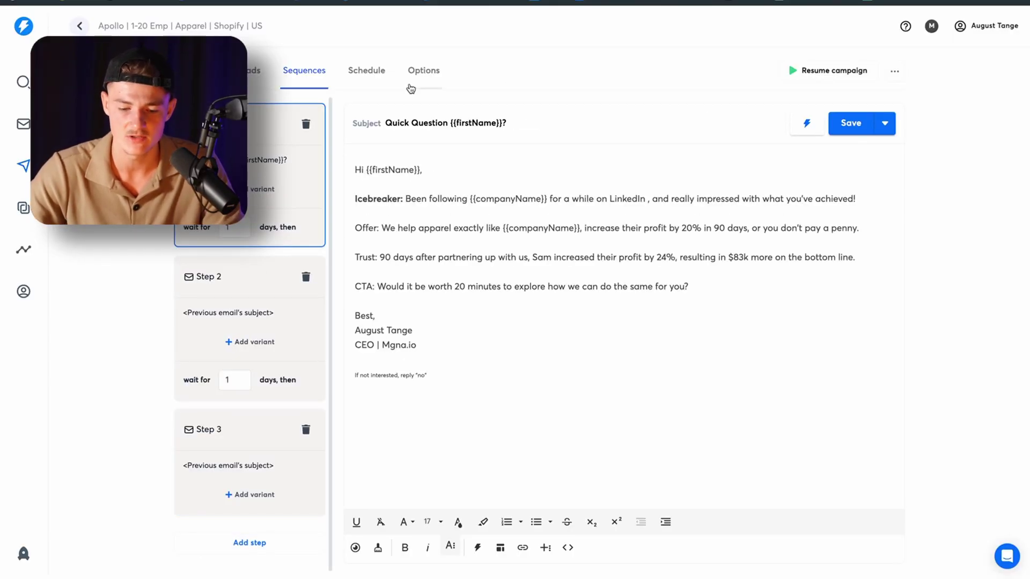
Check the weekday 9:00 AM–6:00 PM Eastern schedule, then save Options with a 200 daily limit.
{"action": "left_click", "coordinate": [368, 72]}
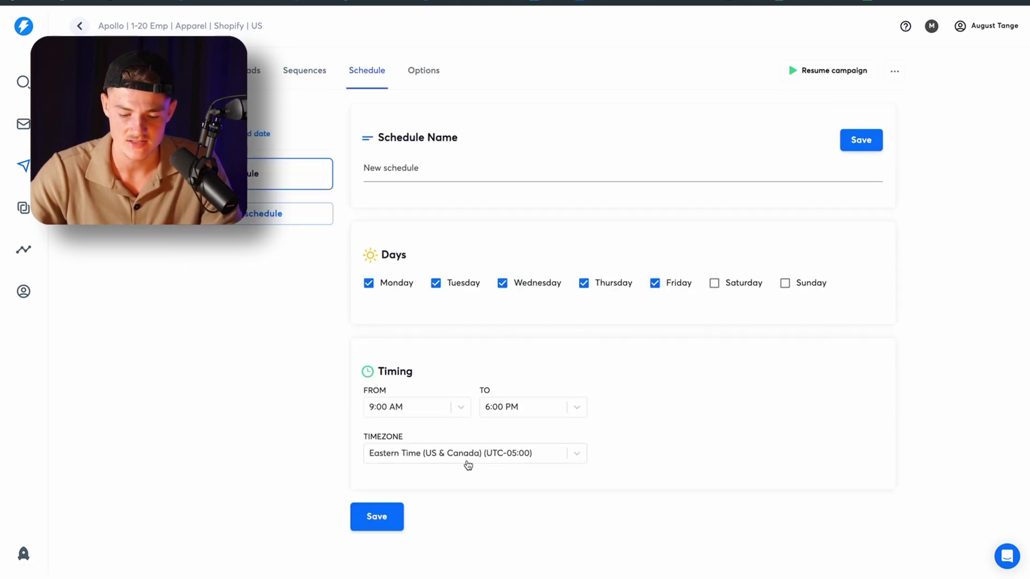
{"action": "scroll", "coordinate": [469, 465], "scroll_direction": "down", "scroll_amount": 1}
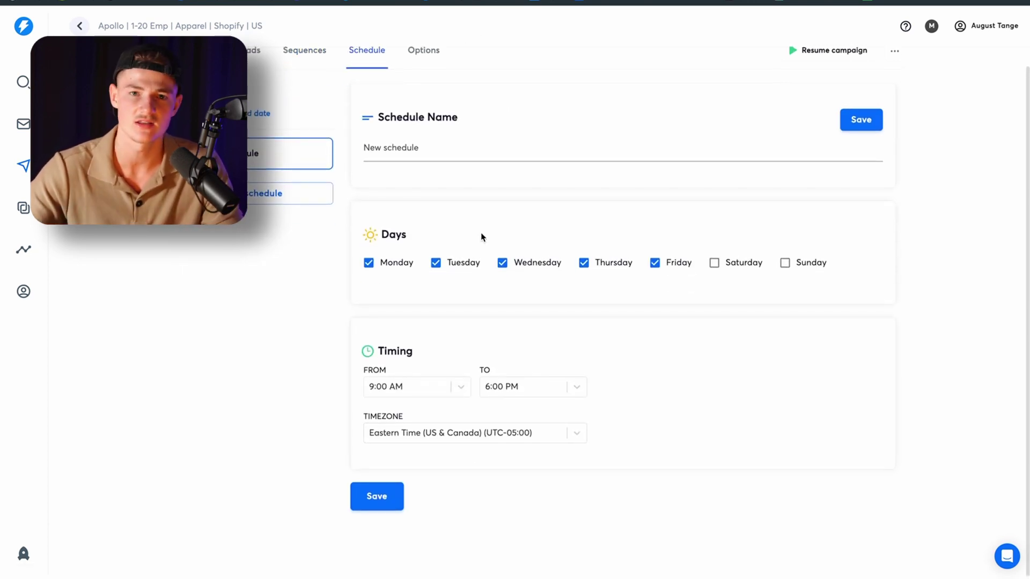
{"action": "scroll", "coordinate": [481, 237], "scroll_direction": "up", "scroll_amount": 1}
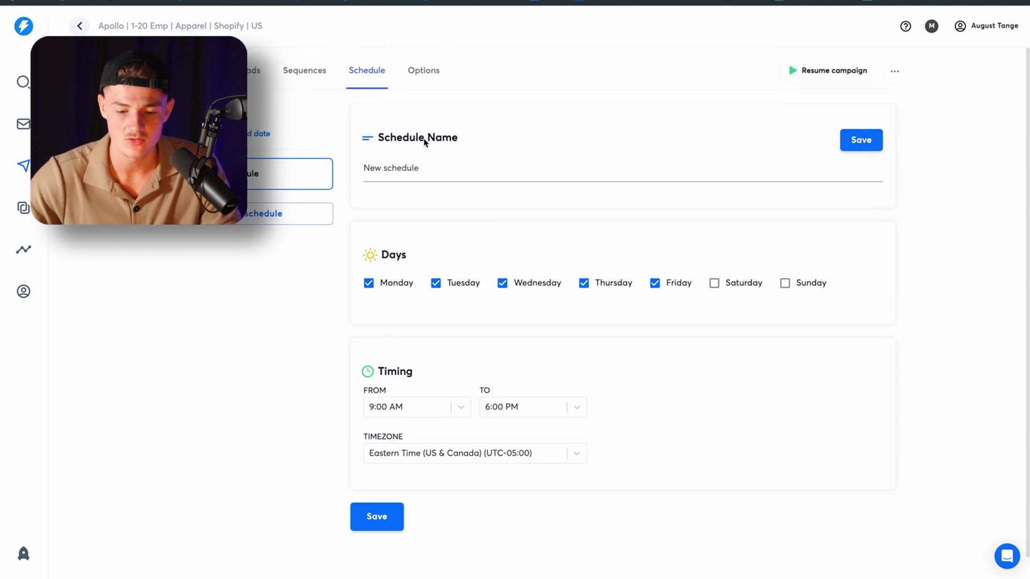
{"action": "left_click", "coordinate": [422, 71]}
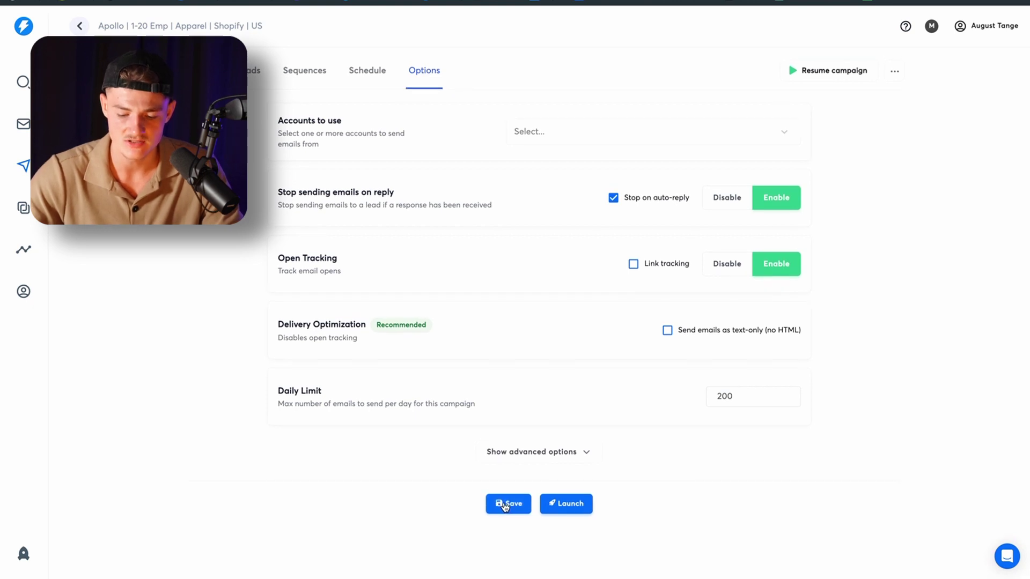
{"action": "left_click", "coordinate": [504, 505]}
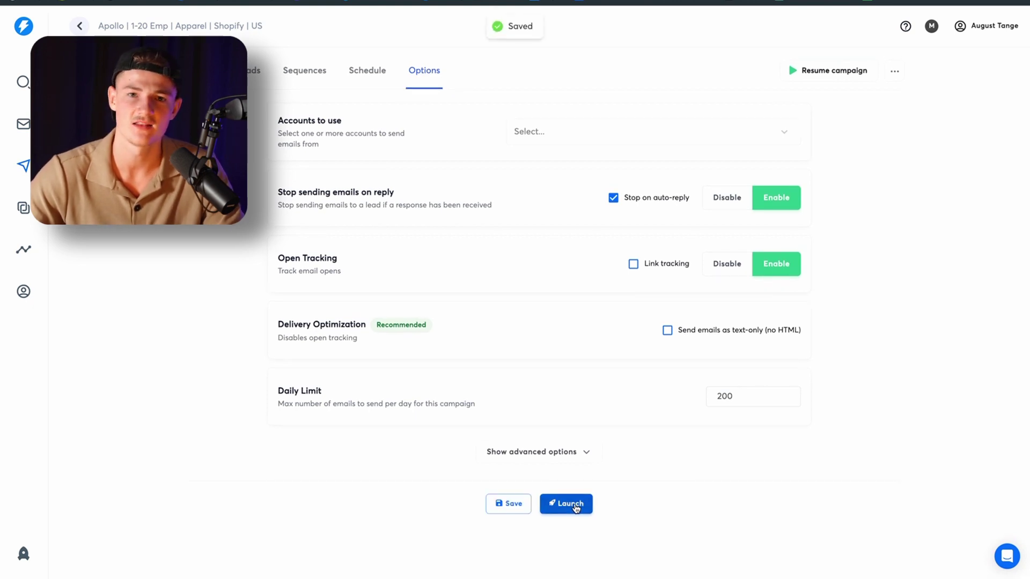